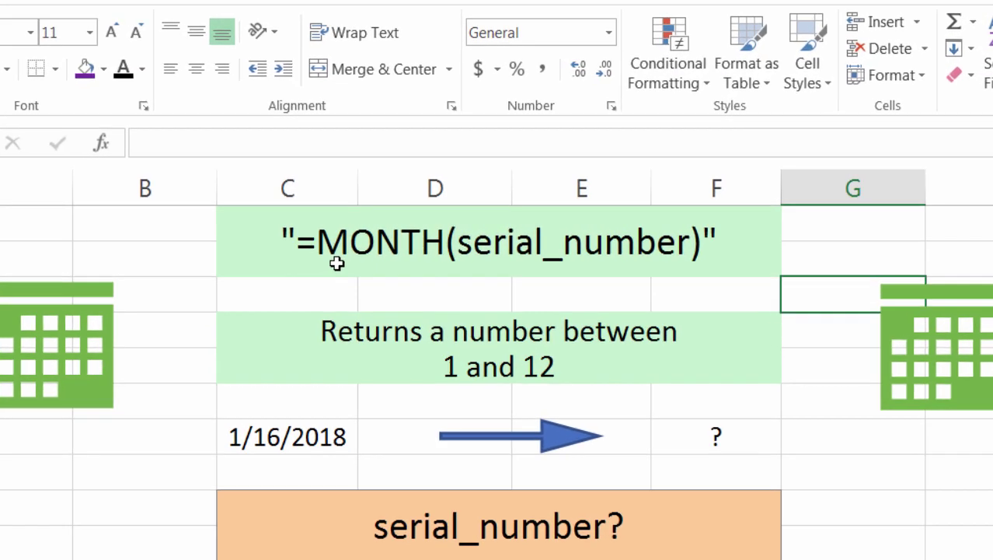
Review the MONTH syntax and example cells, then clear the '?' placeholder beside the 1/16/2018 date.
{"action": "left_click", "coordinate": [336, 263]}
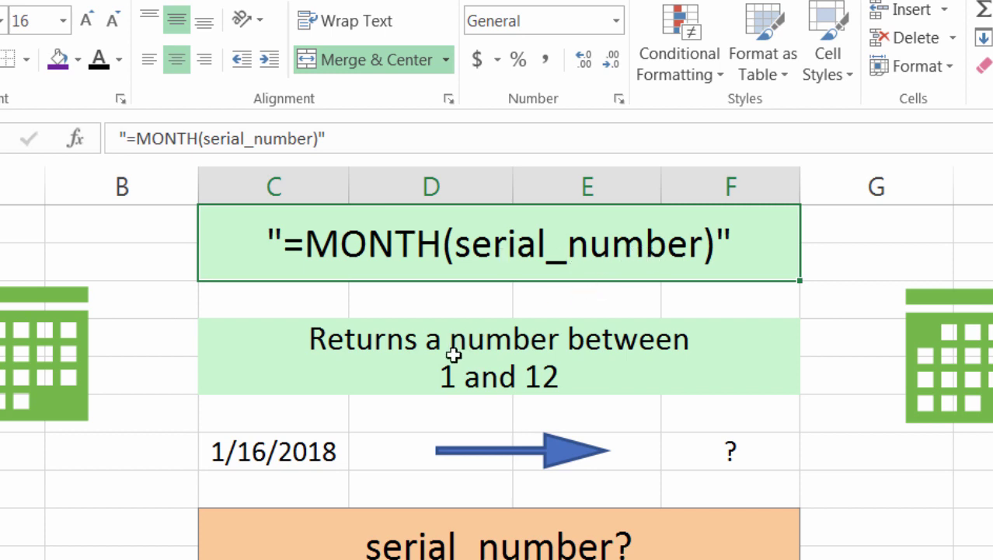
{"action": "left_click", "coordinate": [420, 377]}
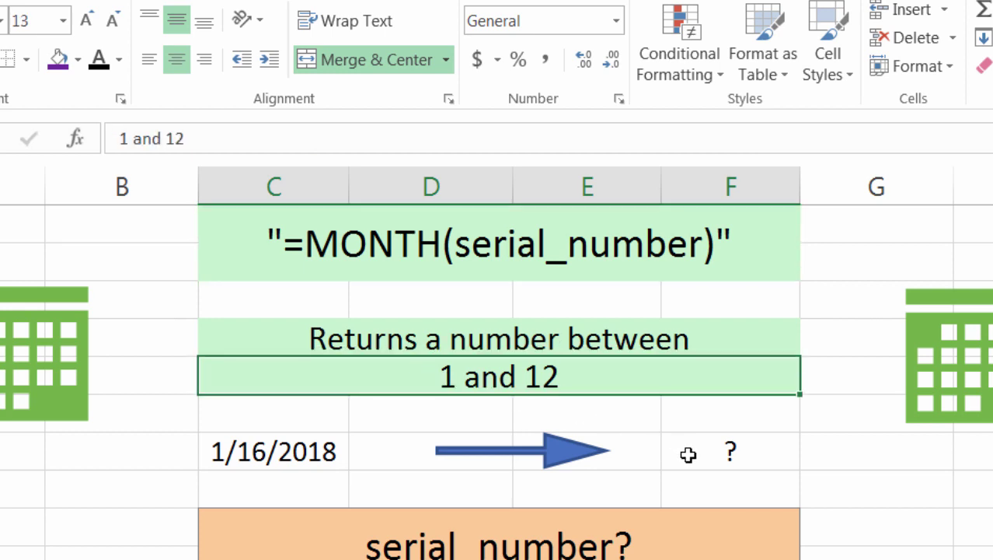
{"action": "left_click", "coordinate": [688, 455]}
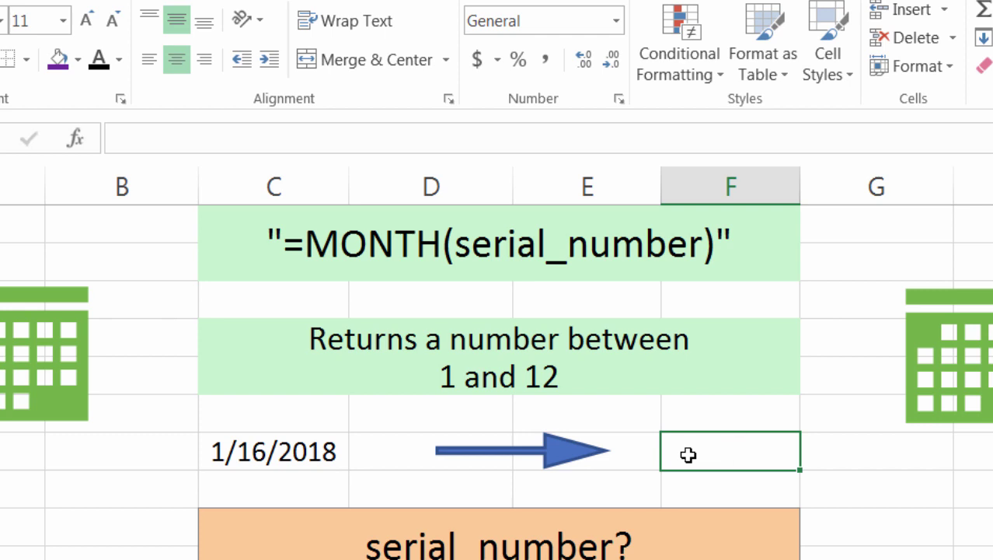
{"action": "left_click", "coordinate": [278, 443]}
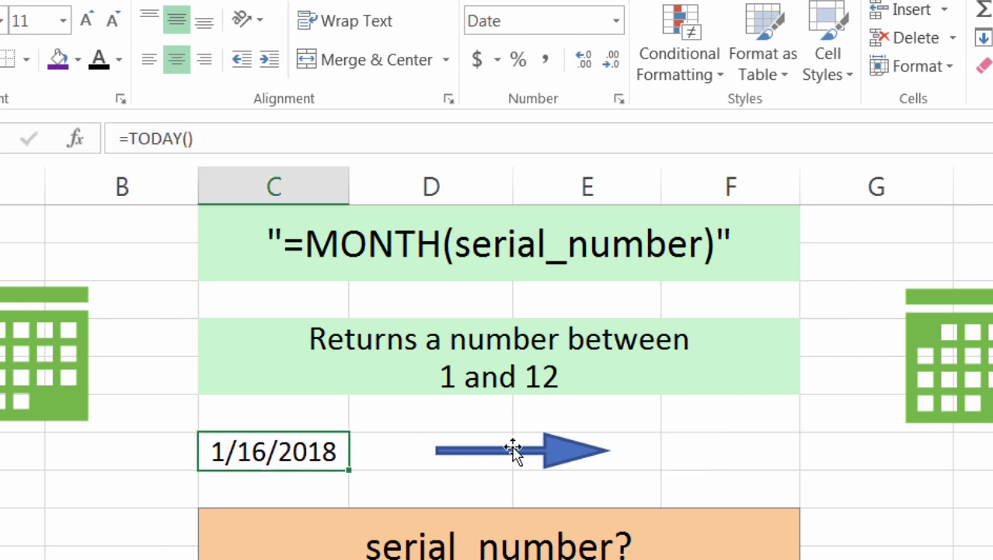
{"action": "left_click", "coordinate": [689, 446]}
Enter =MONTH(C7) in the result cell so it returns 1 for 1/16/2018.
{"action": "type", "text": "="}
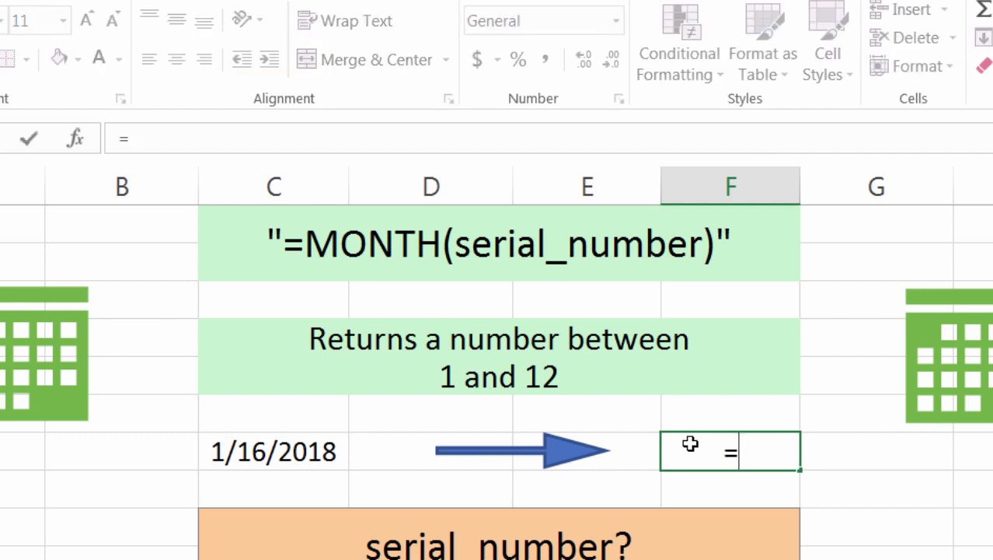
{"action": "type", "text": "month("}
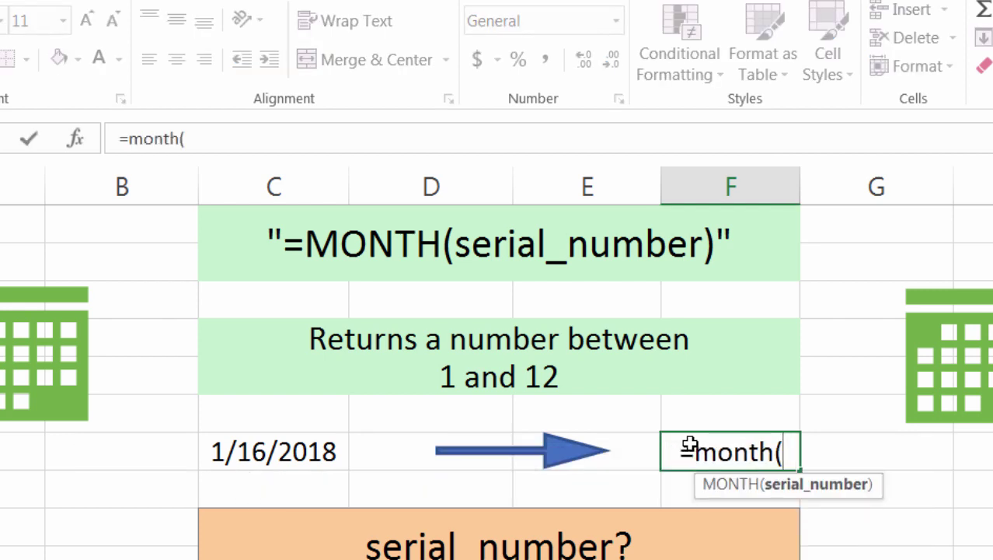
{"action": "left_click", "coordinate": [310, 449]}
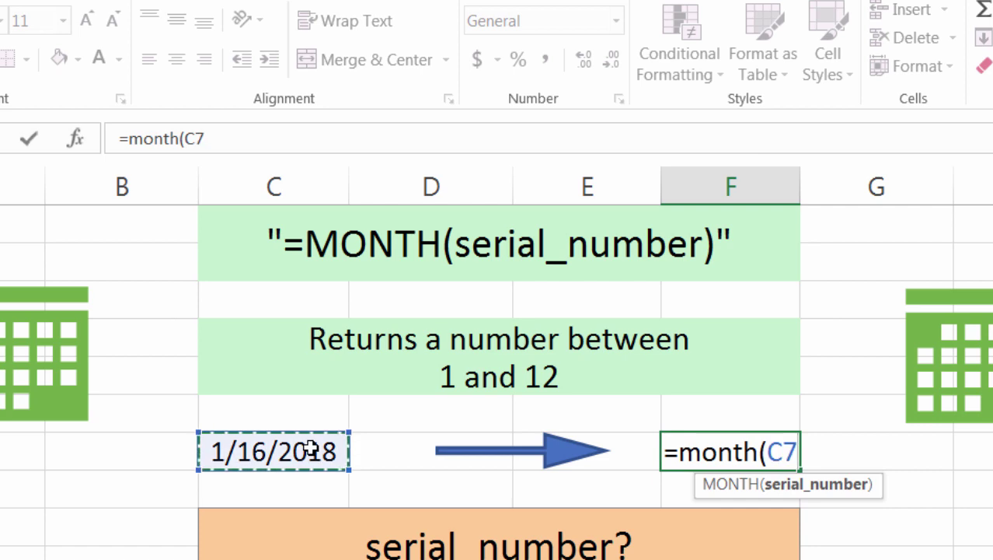
{"action": "type", "text": ")"}
{"action": "key", "text": "Return"}
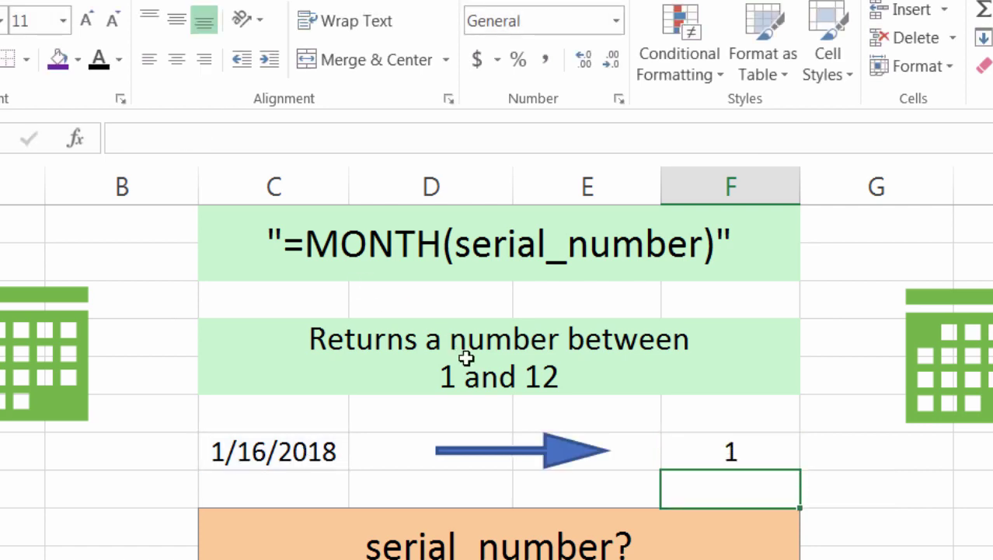
{"action": "left_click", "coordinate": [679, 454]}
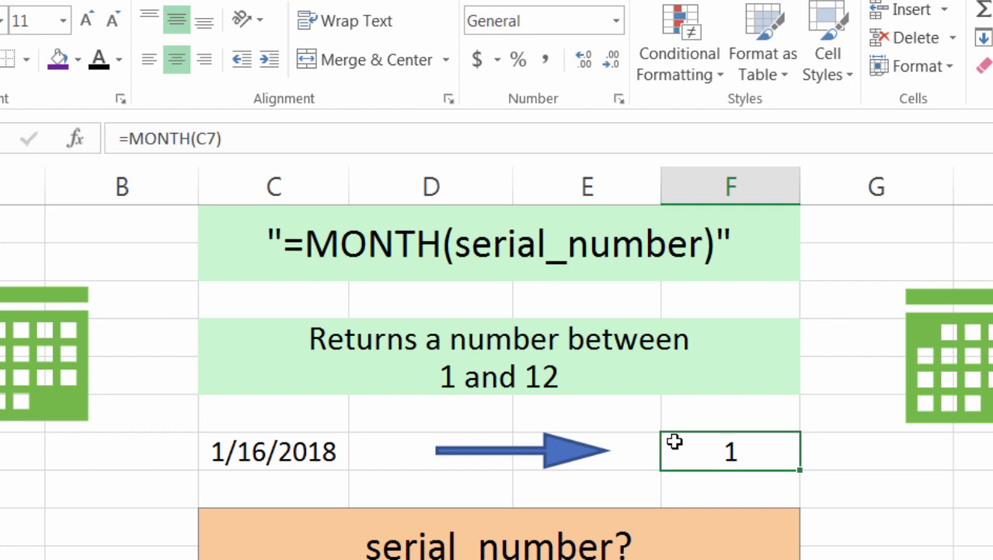
{"action": "scroll", "coordinate": [572, 372], "scroll_direction": "down", "scroll_amount": 4}
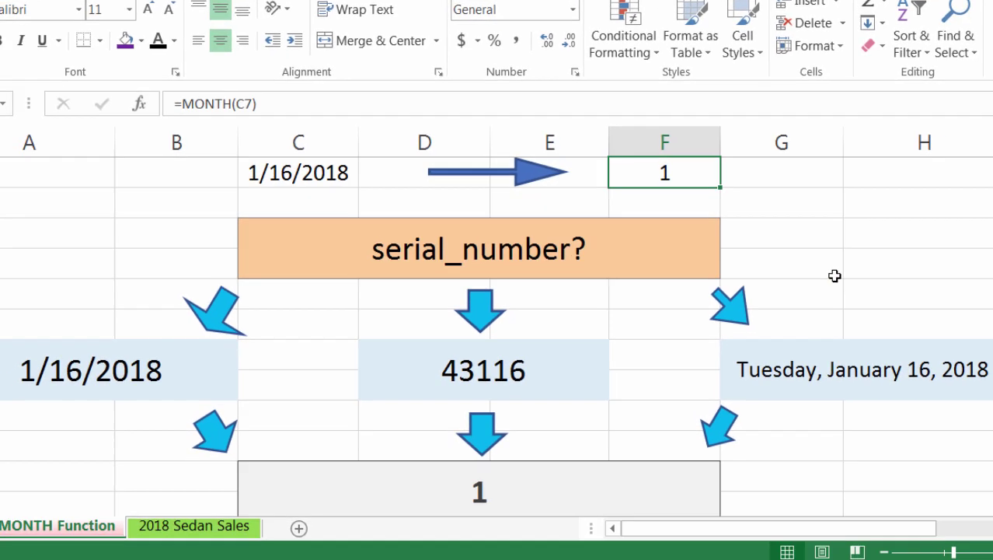
{"action": "scroll", "coordinate": [835, 275], "scroll_direction": "down", "scroll_amount": 1}
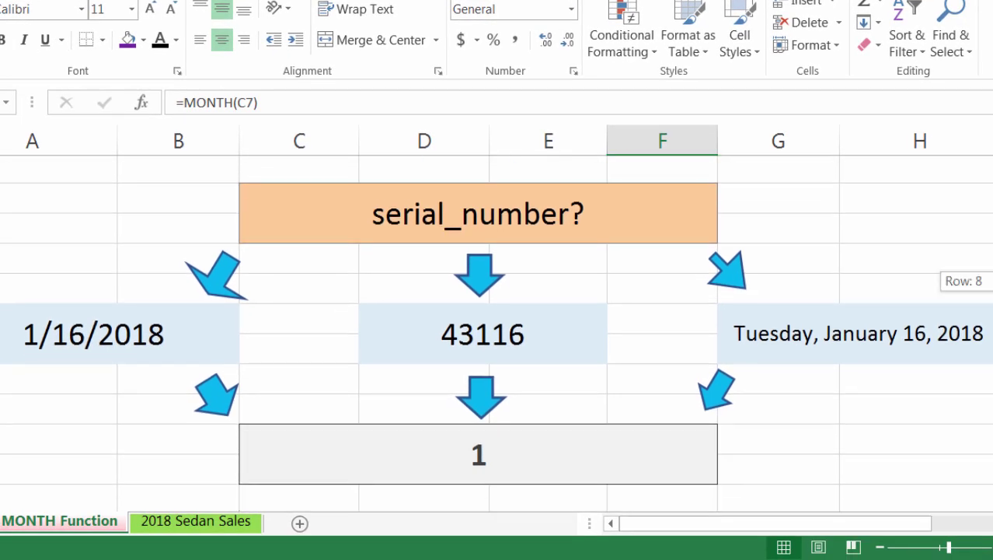
{"action": "left_click", "coordinate": [214, 349]}
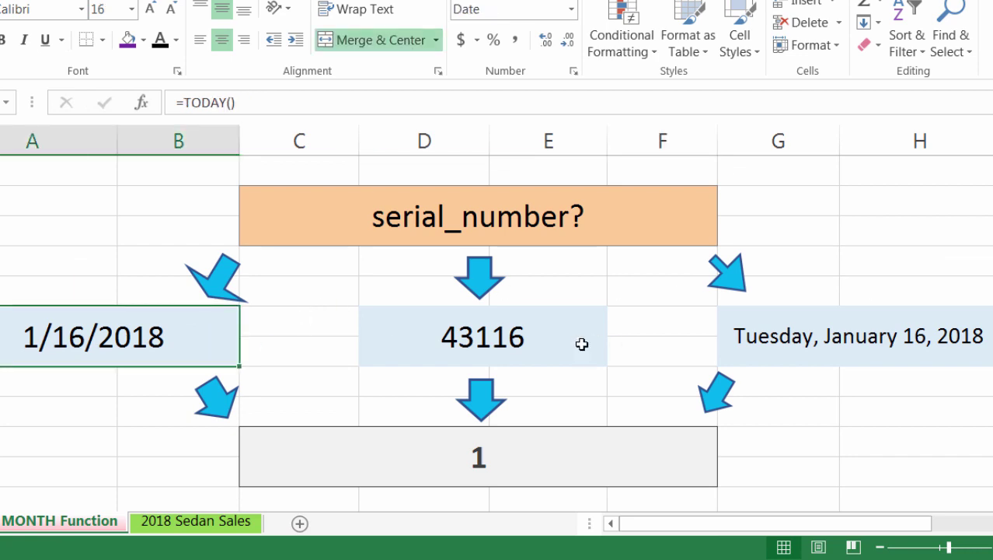
{"action": "left_click", "coordinate": [536, 340]}
{"action": "left_click", "coordinate": [765, 336]}
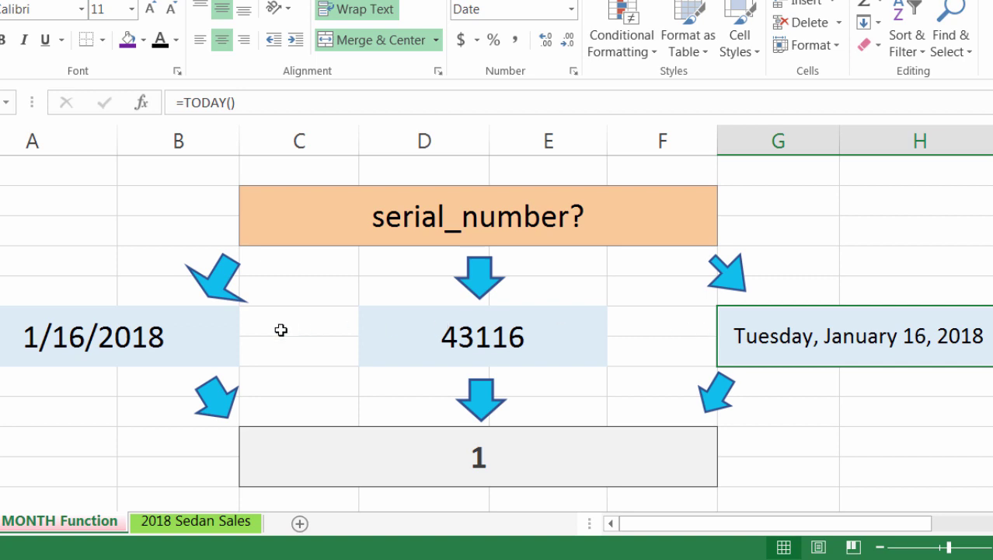
{"action": "left_click", "coordinate": [172, 337]}
{"action": "left_click", "coordinate": [517, 340]}
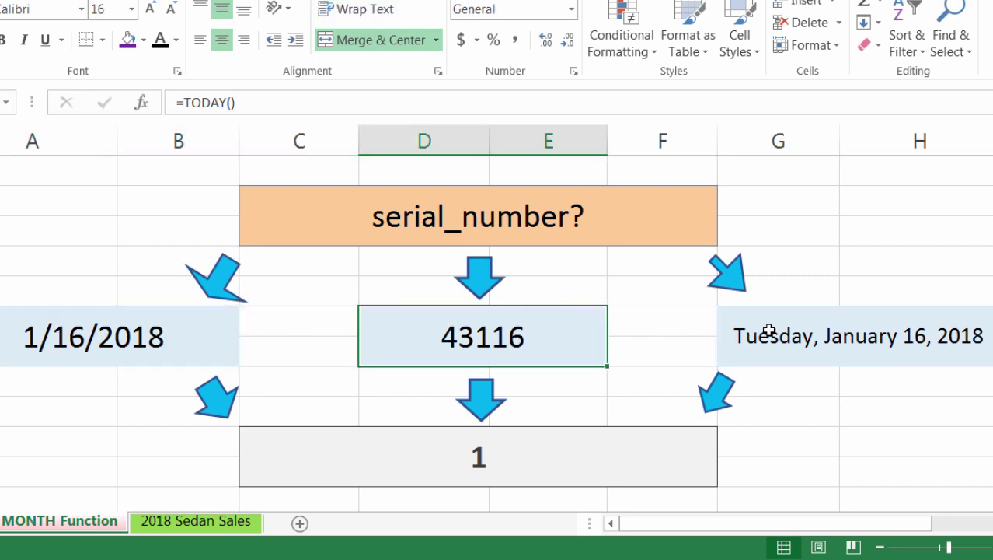
{"action": "left_click", "coordinate": [762, 337]}
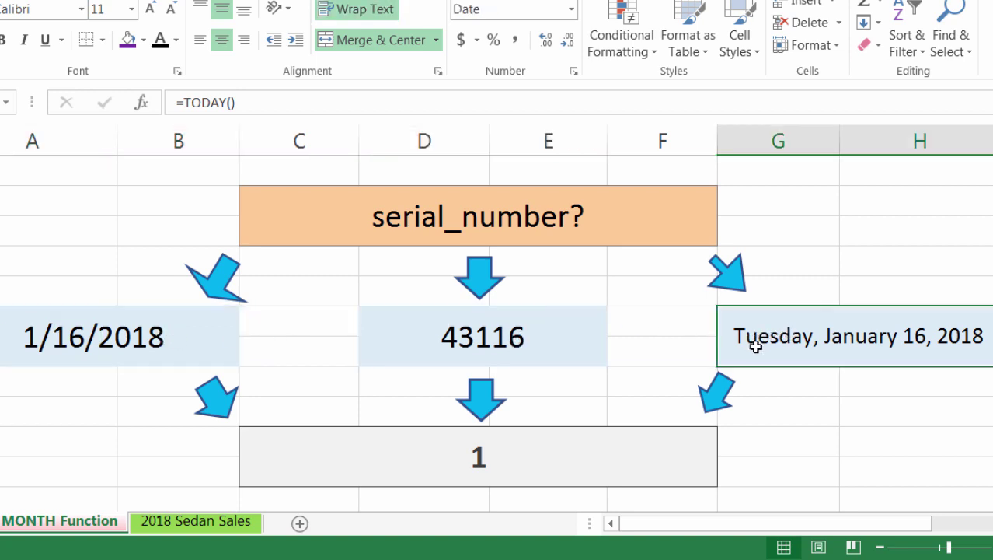
{"action": "left_click", "coordinate": [538, 339]}
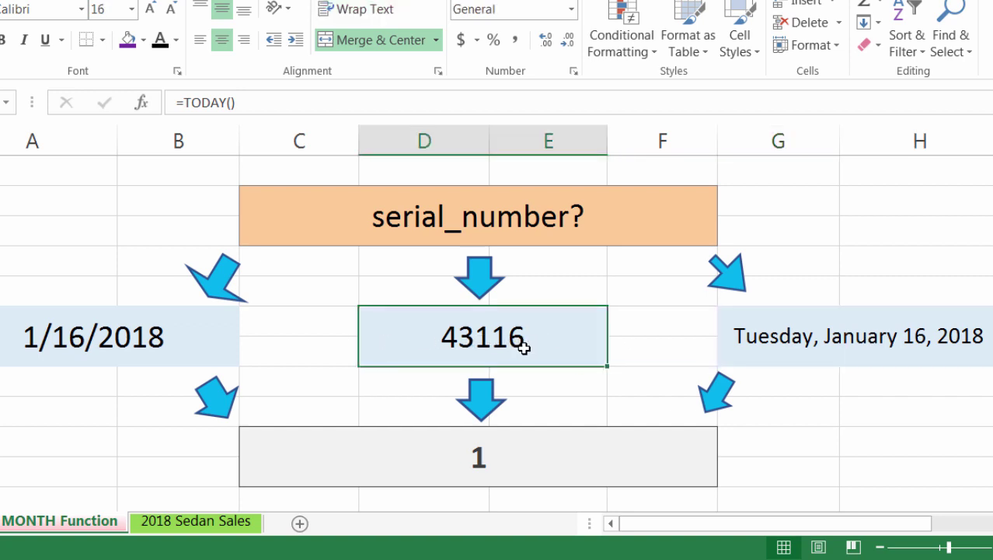
{"action": "left_click", "coordinate": [55, 346]}
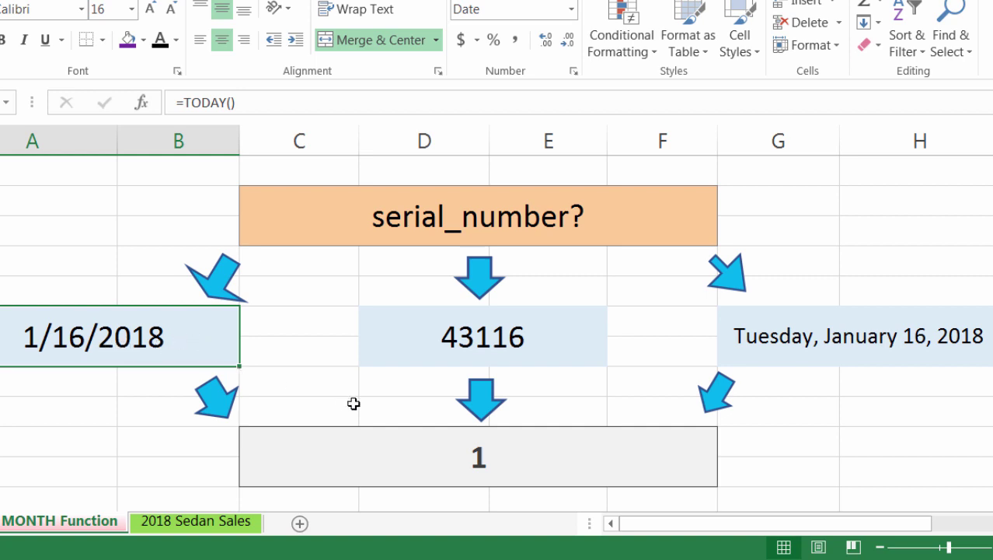
{"action": "left_click", "coordinate": [506, 452]}
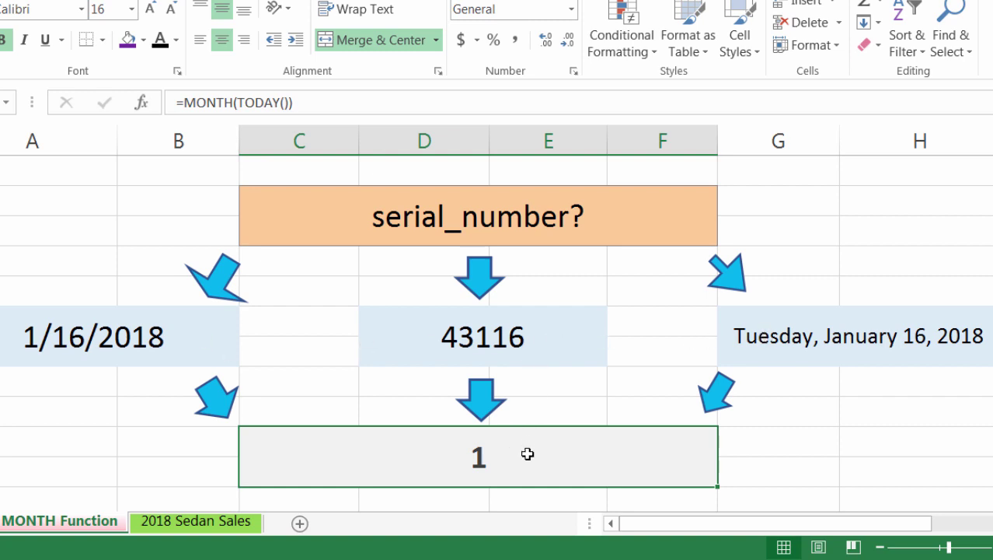
{"action": "scroll", "coordinate": [527, 454], "scroll_direction": "down", "scroll_amount": 4}
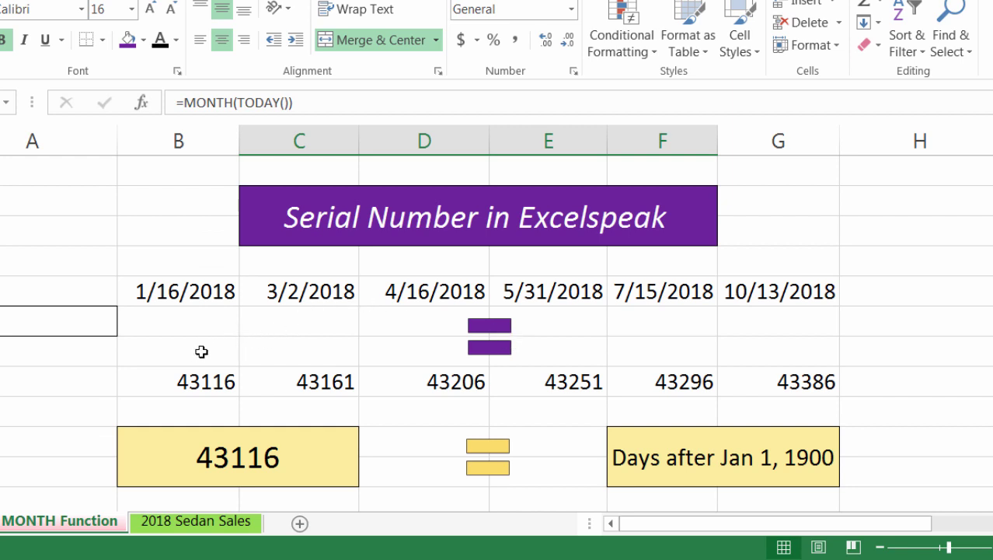
{"action": "left_click", "coordinate": [641, 447]}
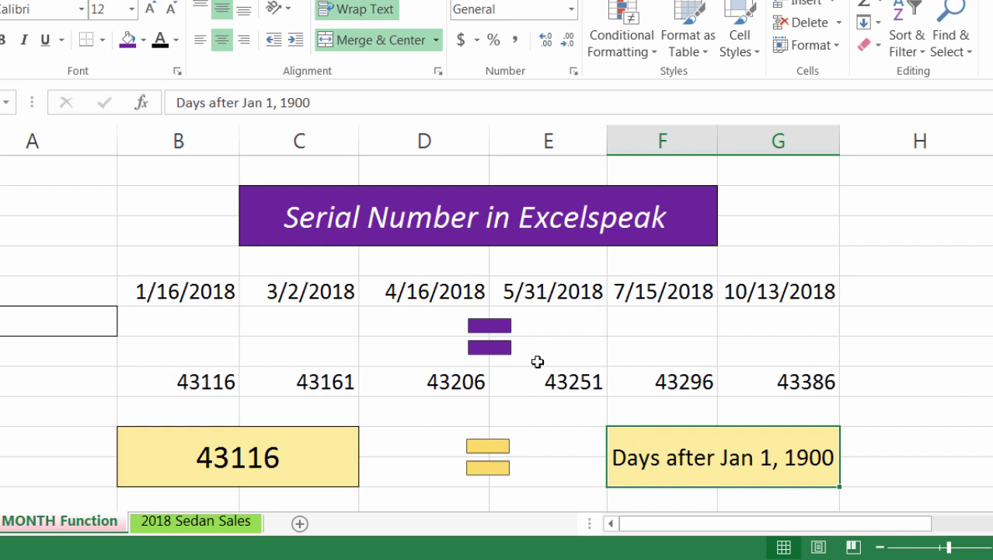
{"action": "left_click", "coordinate": [448, 289]}
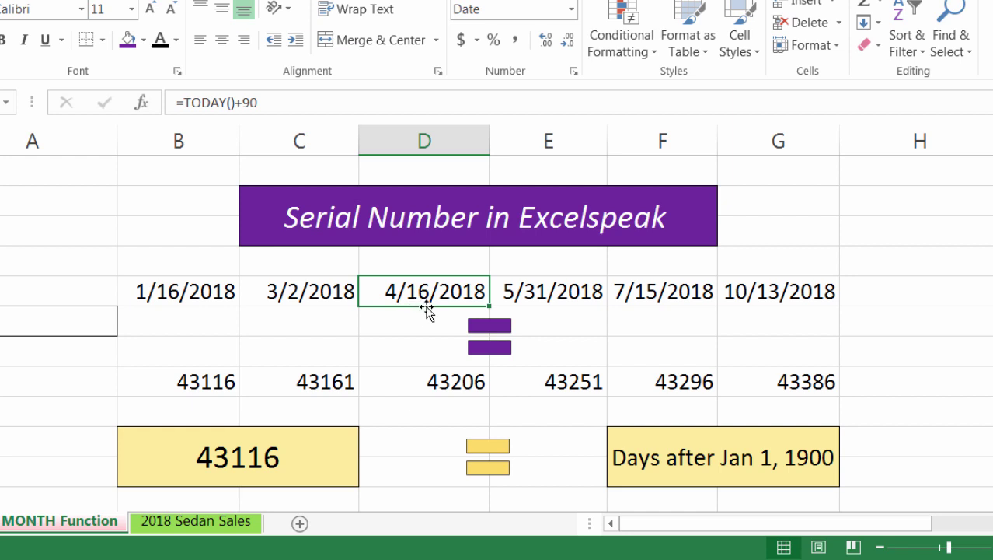
{"action": "left_click", "coordinate": [44, 322]}
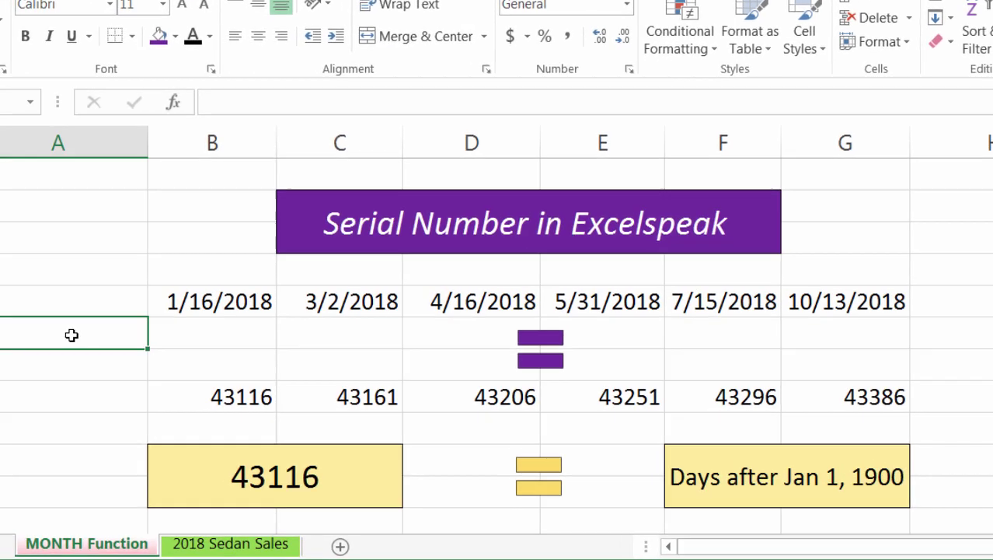
Enter =MONTH(01/18/2018) in A25, then change its month digit to 12.
{"action": "type", "text": "=month"}
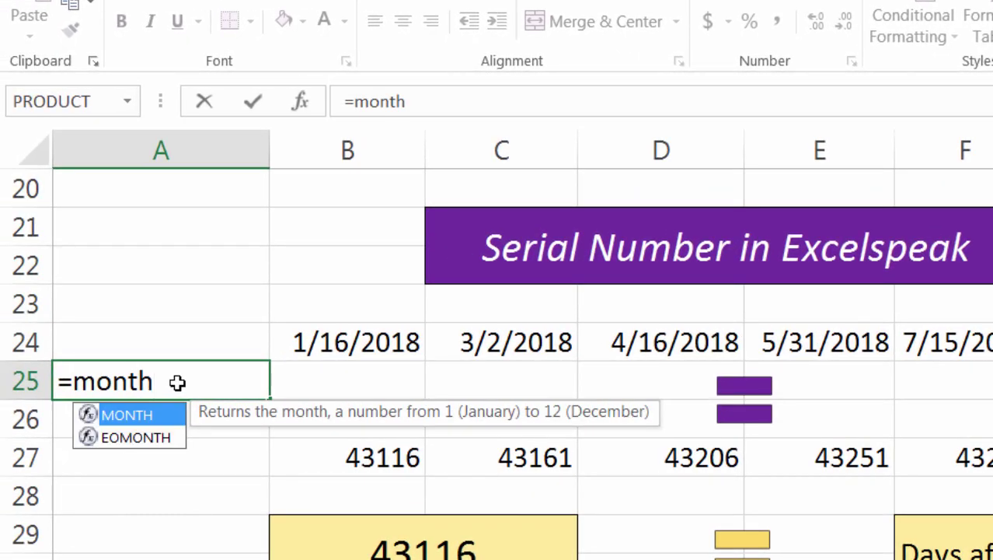
{"action": "type", "text": "(01/"}
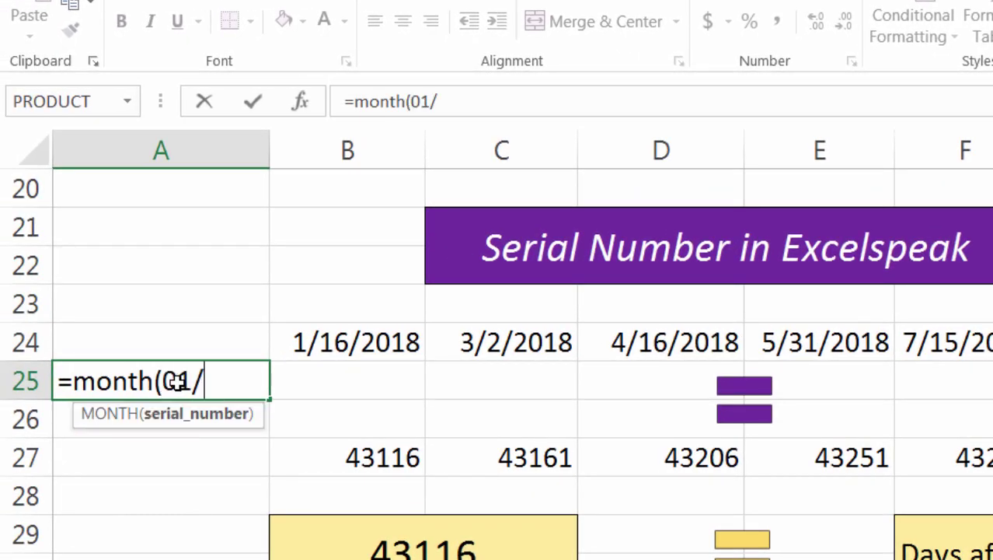
{"action": "type", "text": "18/2018"}
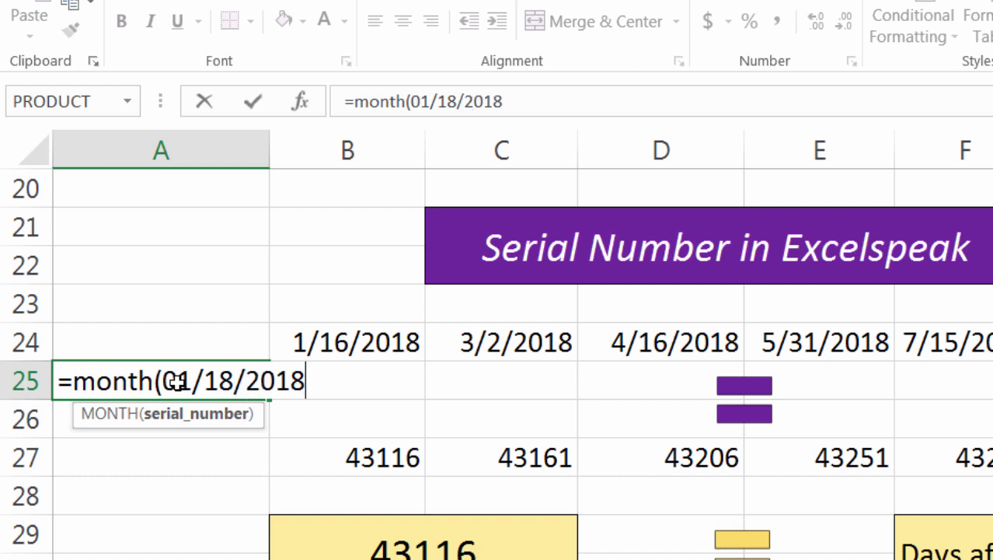
{"action": "key", "text": "Return"}
{"action": "left_click", "coordinate": [177, 383]}
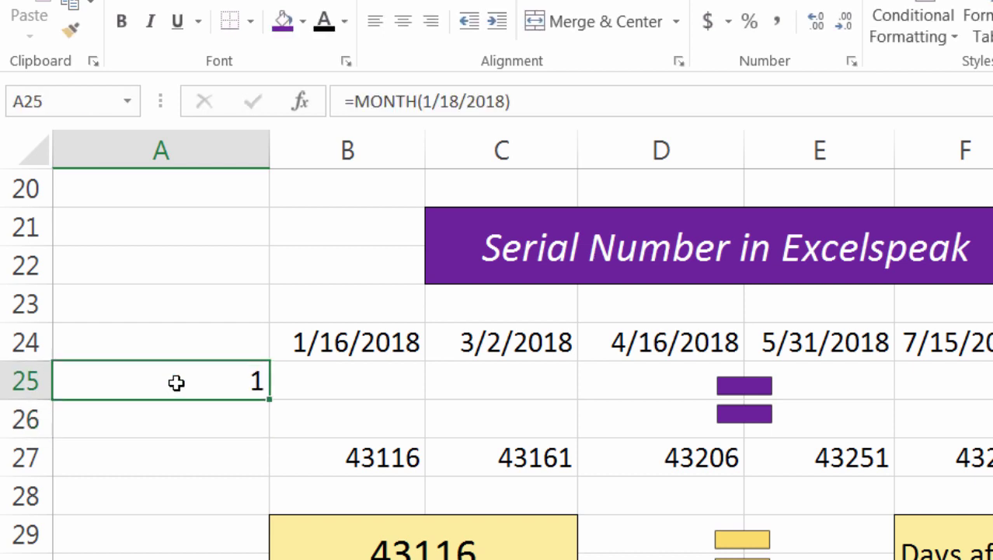
{"action": "double_click", "coordinate": [177, 382]}
{"action": "key", "text": "Left"}
{"action": "key", "text": "Left"}
{"action": "key", "text": "Left"}
{"action": "key", "text": "Left"}
{"action": "key", "text": "Left"}
{"action": "key", "text": "Left"}
{"action": "key", "text": "Left"}
{"action": "key", "text": "Left"}
{"action": "key", "text": "Left"}
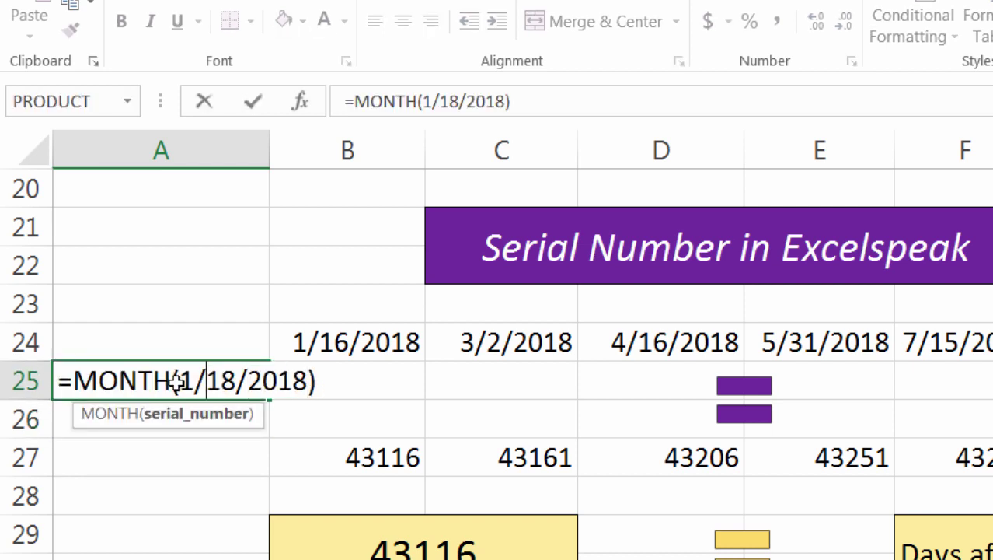
{"action": "key", "text": "BackSpace"}
{"action": "type", "text": "12"}
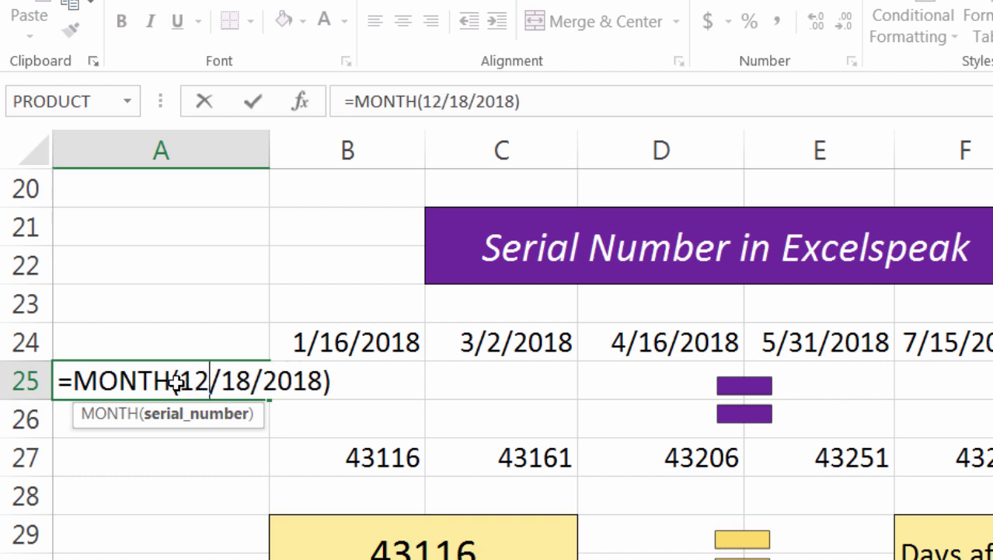
{"action": "key", "text": "Return"}
Clear the old MONTH formula out of cell A25.
{"action": "left_click", "coordinate": [177, 382]}
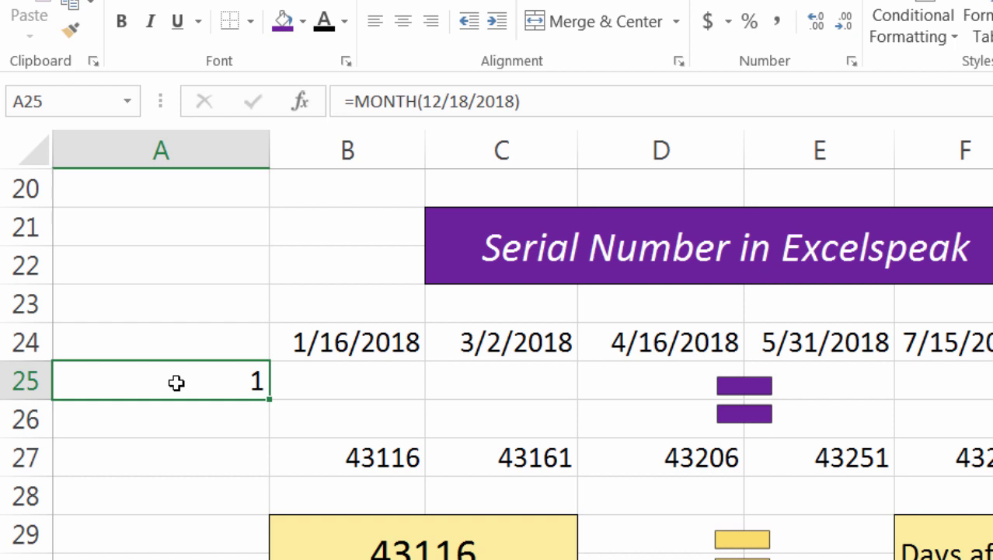
{"action": "key", "text": "F2"}
{"action": "key", "text": "Left"}
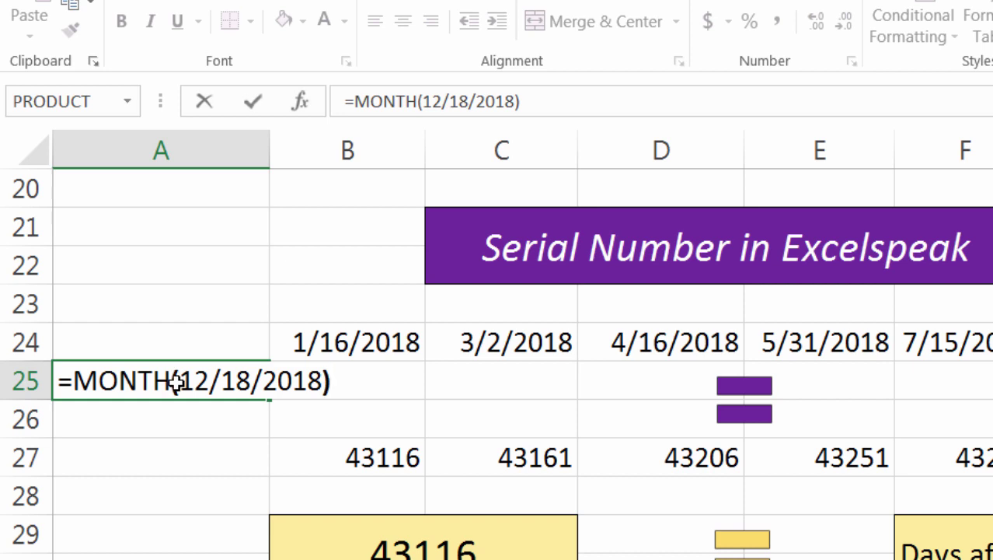
{"action": "key", "text": "BackSpace"}
{"action": "key", "text": "BackSpace"}
{"action": "key", "text": "BackSpace"}
{"action": "key", "text": "BackSpace"}
{"action": "key", "text": "BackSpace"}
{"action": "key", "text": "BackSpace"}
{"action": "key", "text": "BackSpace"}
{"action": "key", "text": "BackSpace"}
{"action": "key", "text": "BackSpace"}
{"action": "key", "text": "BackSpace"}
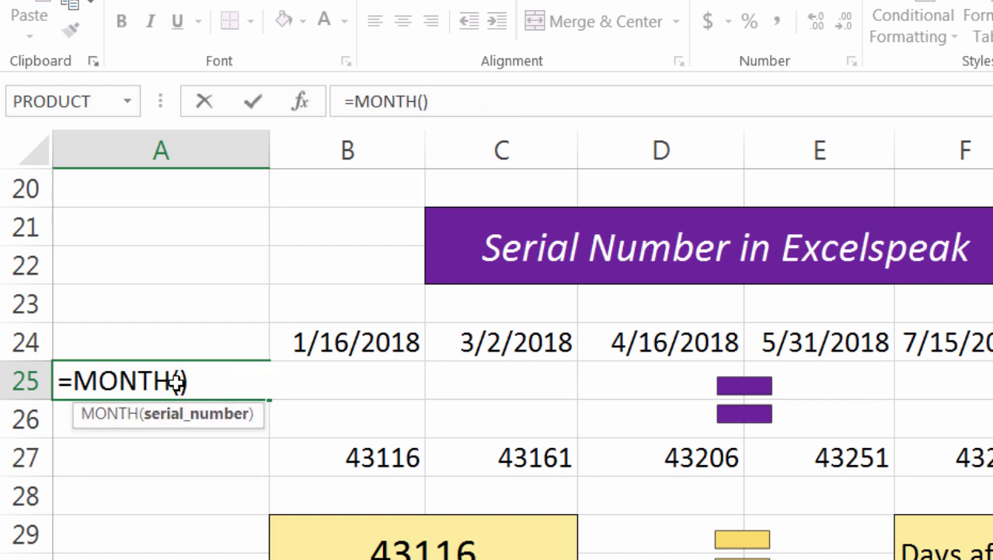
{"action": "key", "text": "Delete"}
{"action": "key", "text": "BackSpace"}
{"action": "key", "text": "BackSpace"}
{"action": "key", "text": "BackSpace"}
{"action": "key", "text": "BackSpace"}
{"action": "key", "text": "BackSpace"}
{"action": "key", "text": "BackSpace"}
{"action": "key", "text": "BackSpace"}
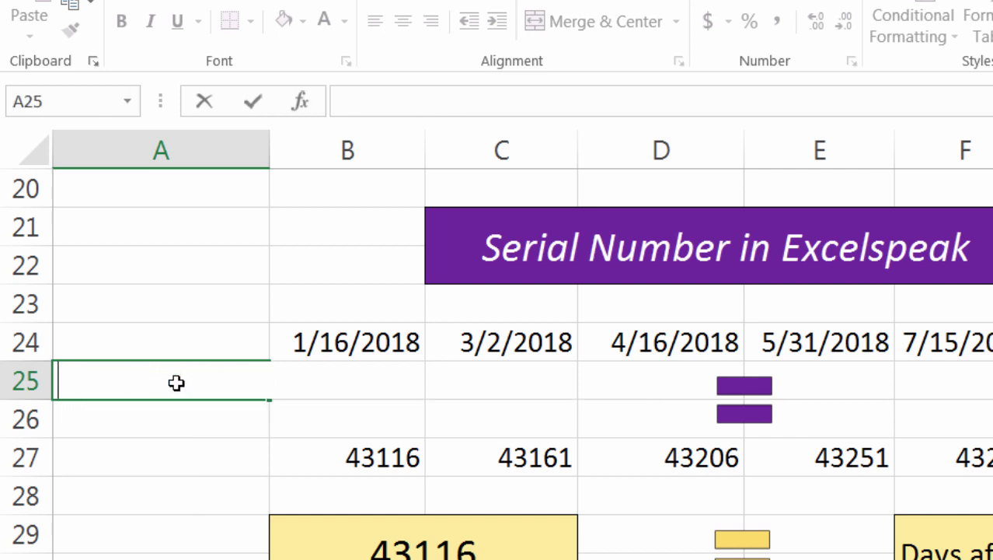
{"action": "key", "text": "Escape"}
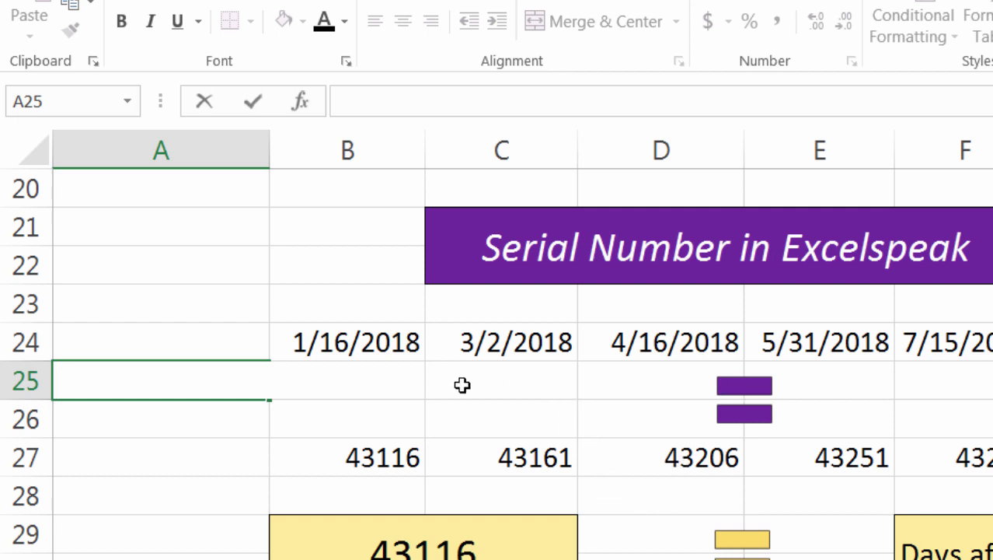
Enter =MONTH("12/1/2018") in A25, with the date as quoted text.
{"action": "type", "text": "=month"}
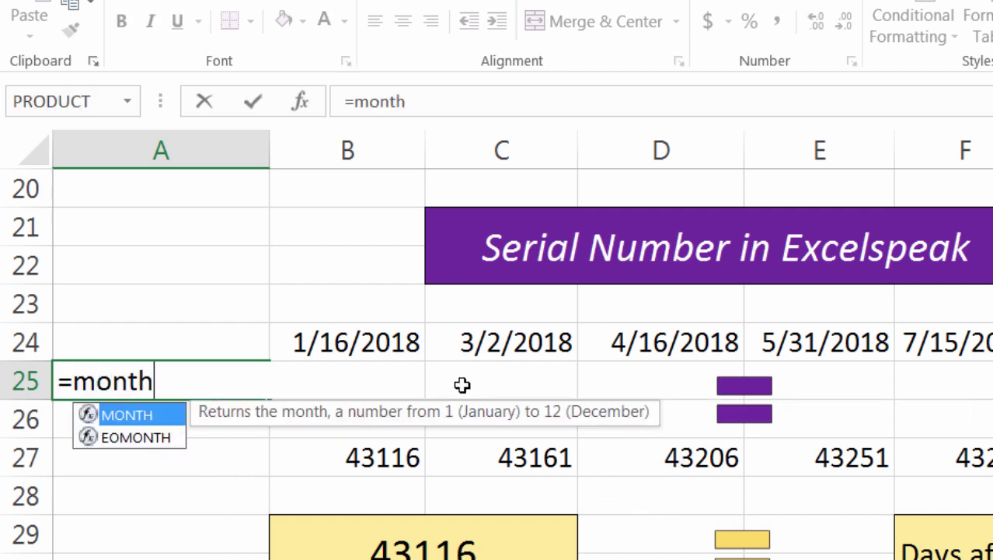
{"action": "type", "text": "(\""}
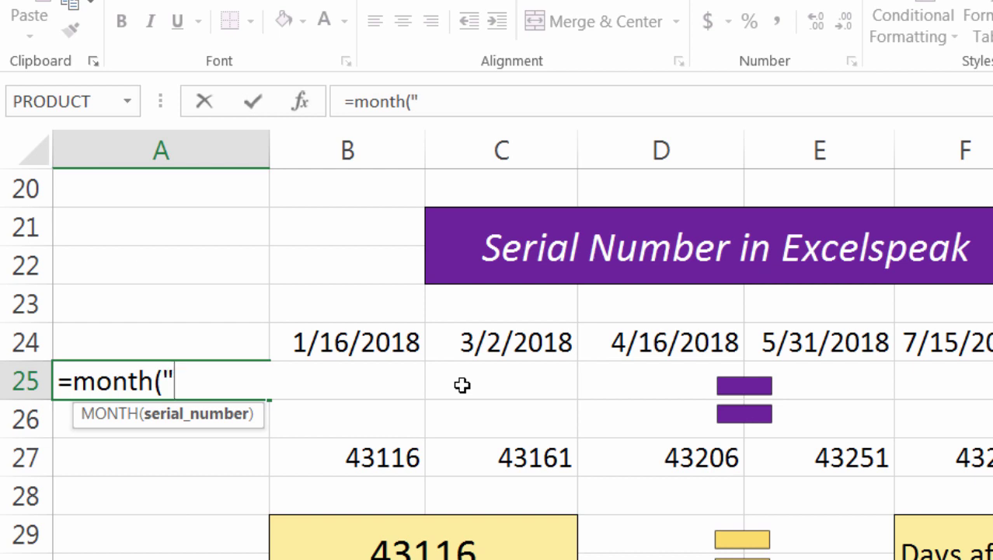
{"action": "type", "text": "1/1"}
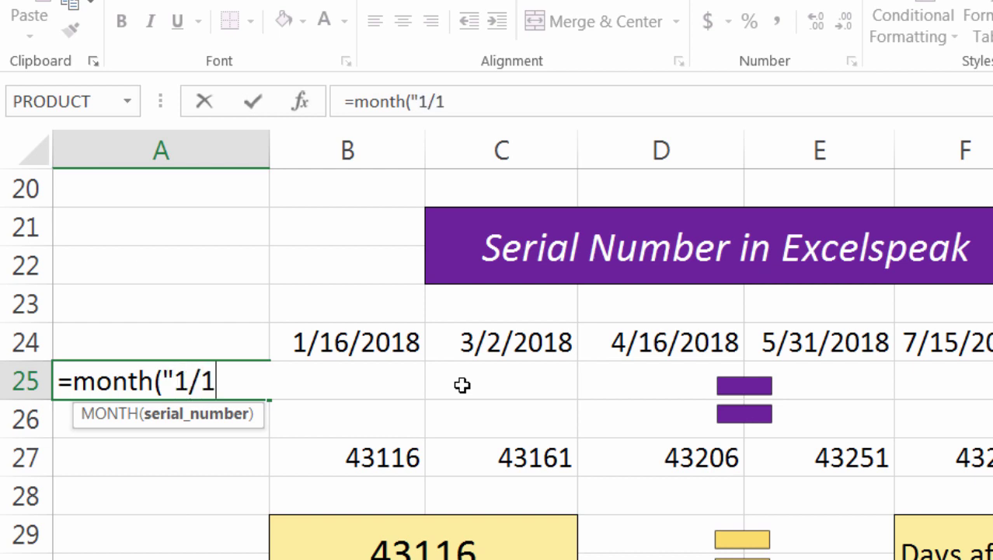
{"action": "type", "text": "/2018"}
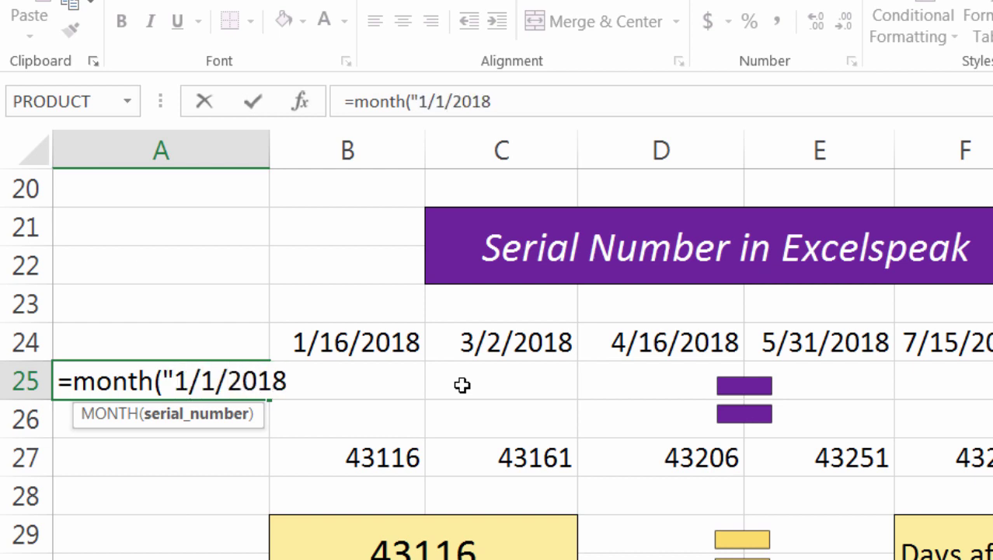
{"action": "type", "text": ")"}
{"action": "key", "text": "Left"}
{"action": "key", "text": "Left"}
{"action": "key", "text": "Left"}
{"action": "key", "text": "Left"}
{"action": "key", "text": "Left"}
{"action": "key", "text": "Left"}
{"action": "key", "text": "Left"}
{"action": "key", "text": "Left"}
{"action": "key", "text": "BackSpace"}
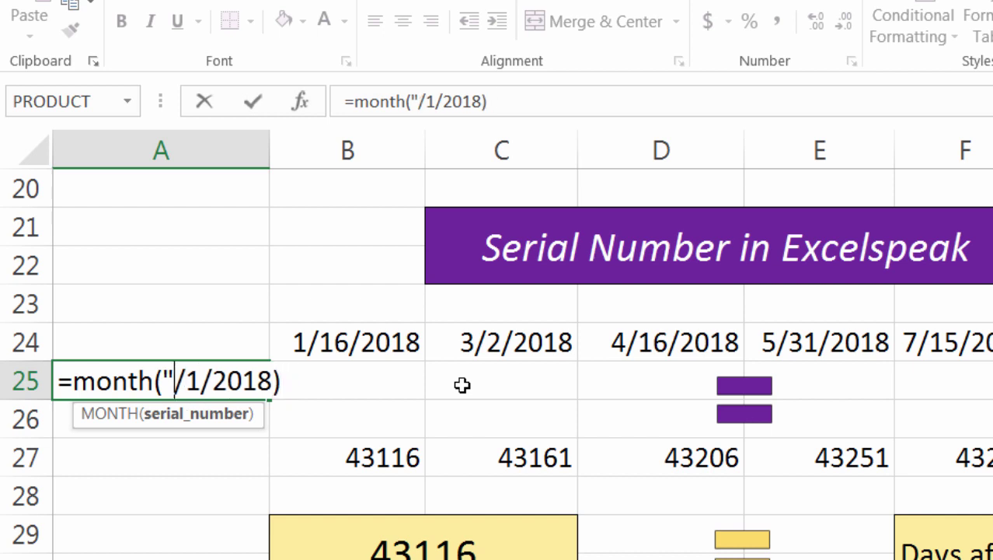
{"action": "type", "text": "12"}
{"action": "key", "text": "End"}
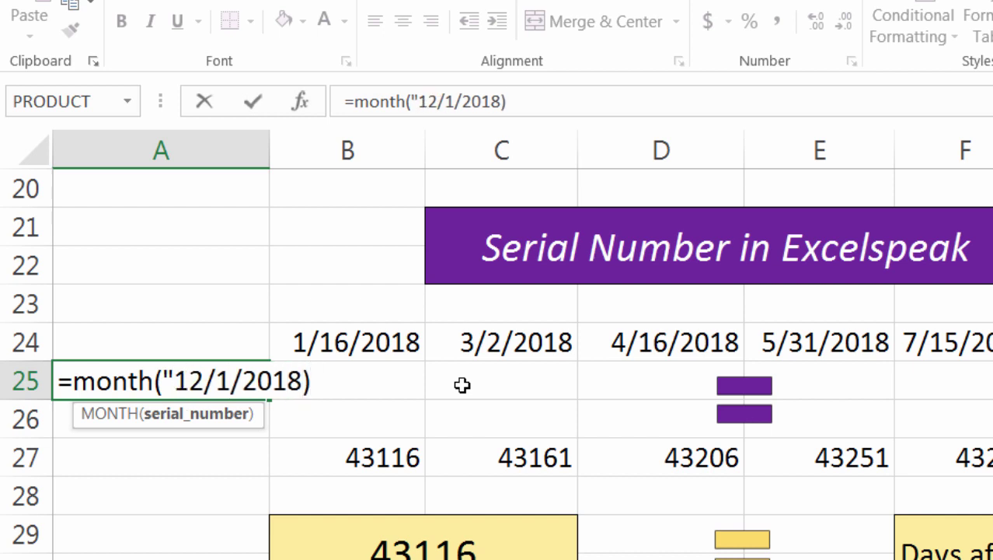
{"action": "key", "text": "Left"}
{"action": "type", "text": "\""}
{"action": "key", "text": "Return"}
{"action": "left_click", "coordinate": [222, 388]}
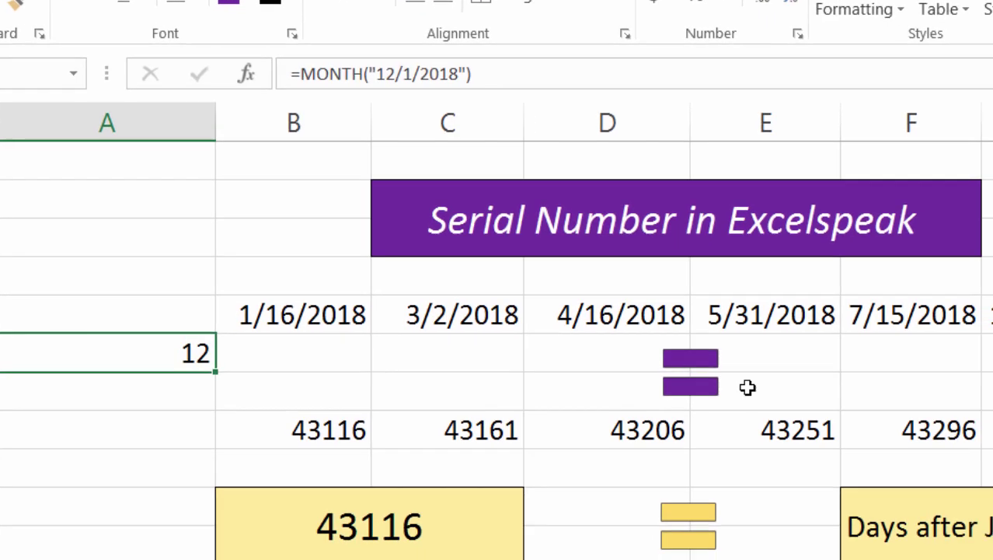
Compare the date 1/16/2018 with its serial number 43116, then go to the 2018 Sedan Sales sheet.
{"action": "left_click", "coordinate": [809, 404]}
{"action": "left_click", "coordinate": [502, 418]}
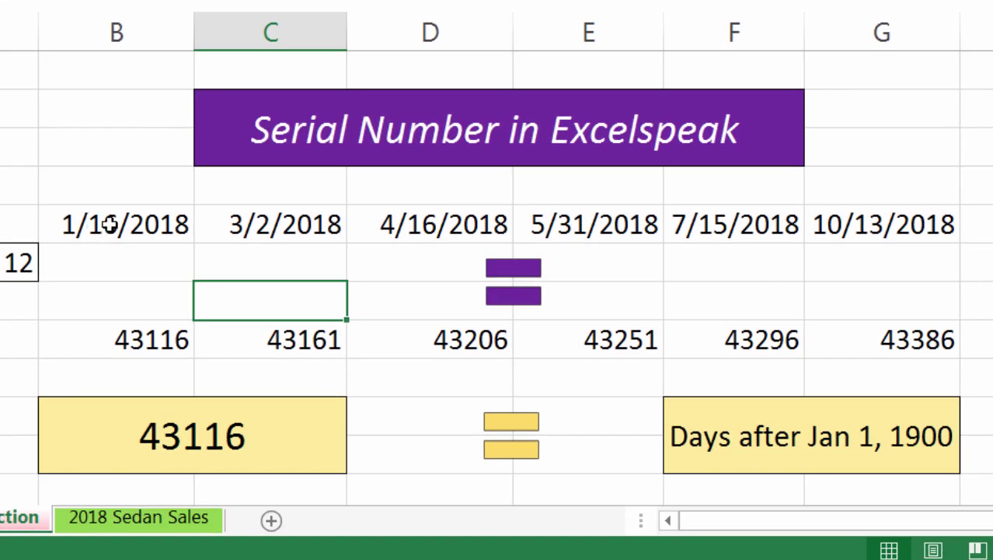
{"action": "left_click", "coordinate": [108, 224]}
{"action": "left_click", "coordinate": [92, 342]}
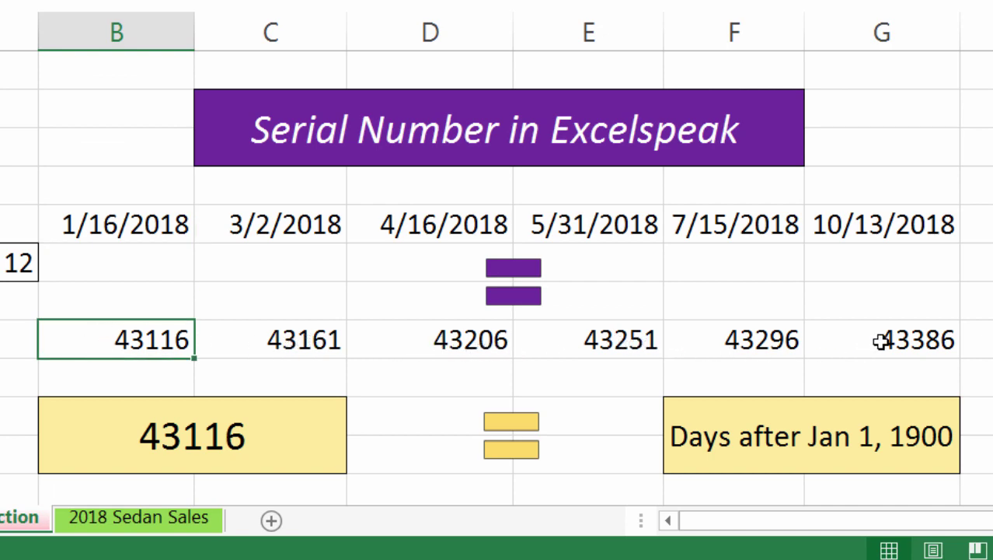
{"action": "left_click", "coordinate": [131, 518]}
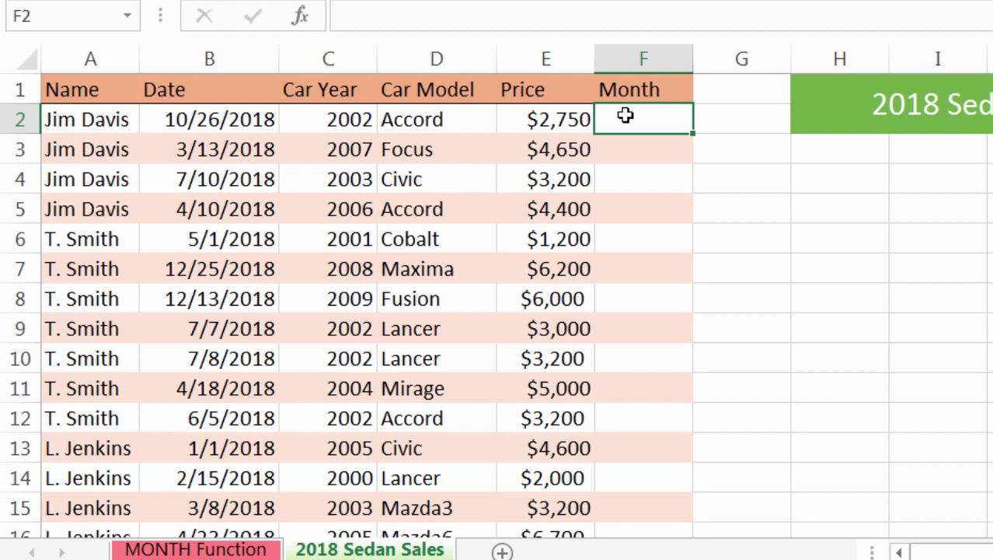
Enter =MONTH(B2) in F2 to get the first sale's month.
{"action": "type", "text": "=mon"}
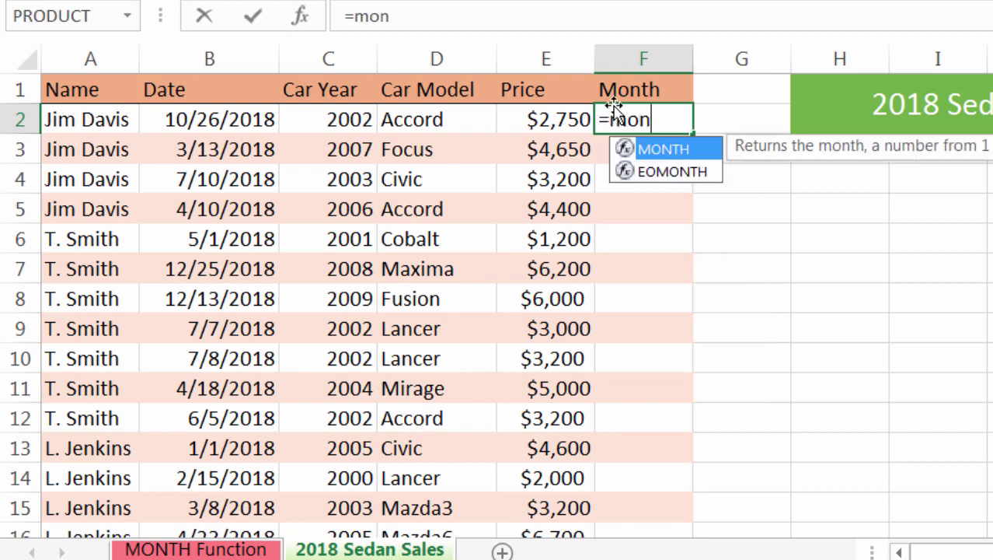
{"action": "type", "text": "th("}
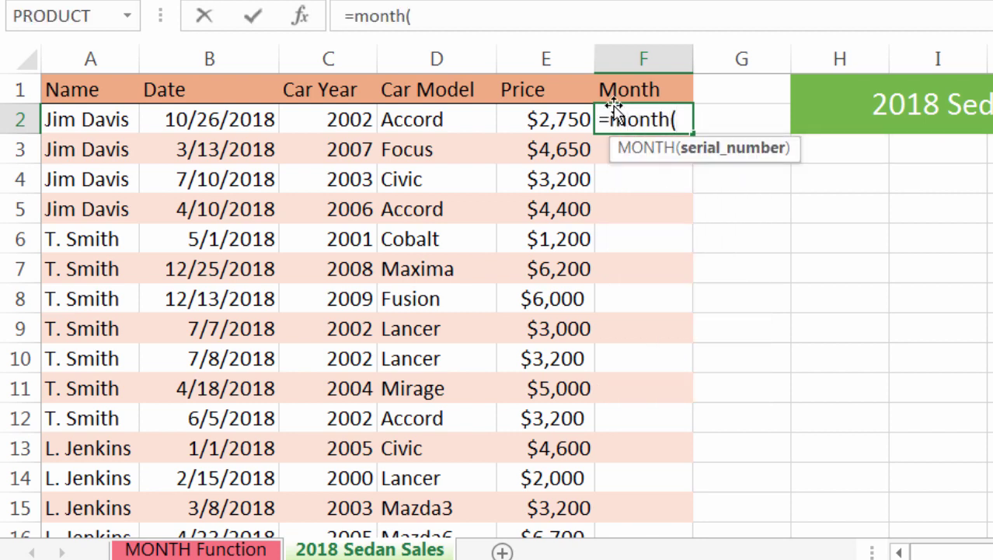
{"action": "left_click", "coordinate": [242, 121]}
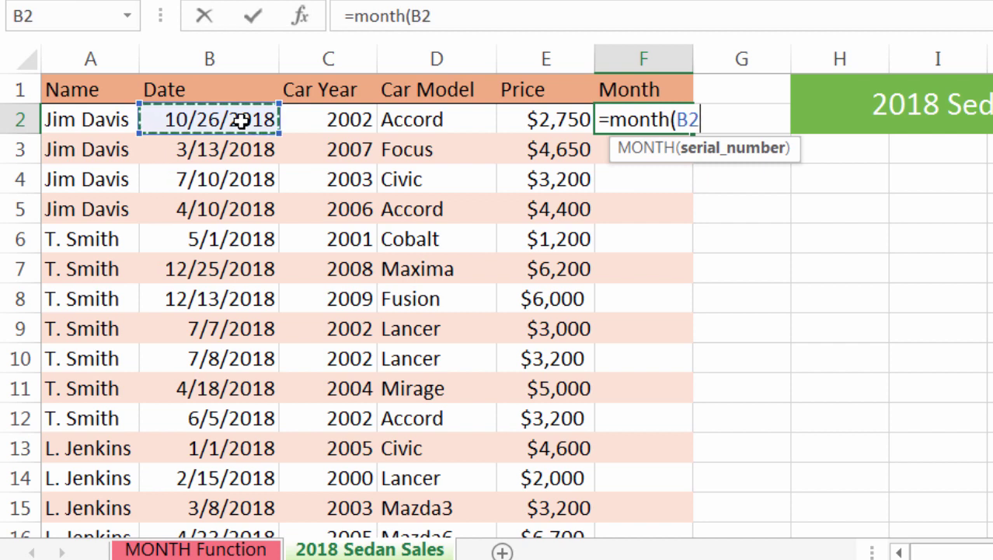
{"action": "type", "text": ")"}
{"action": "key", "text": "Return"}
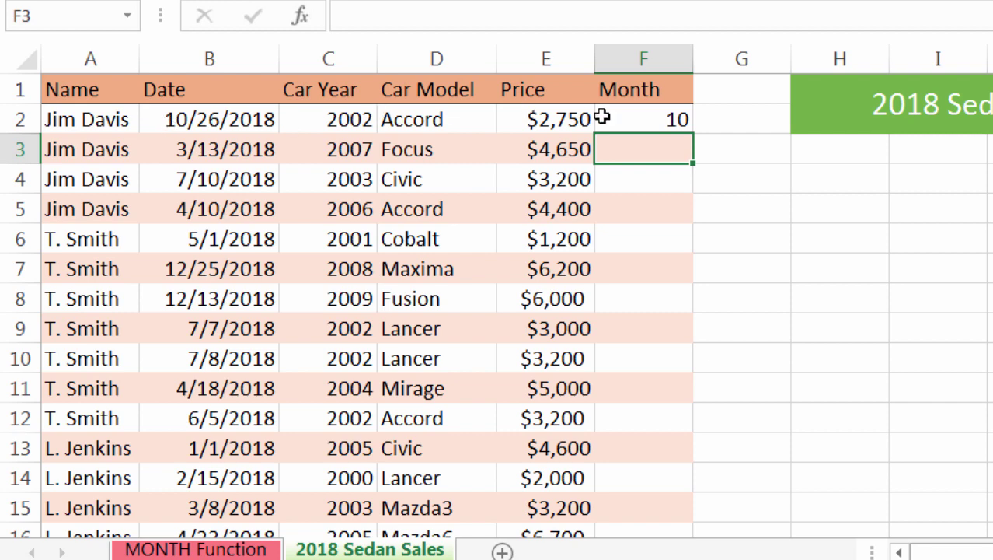
Copy the F2 month formula down the Month column to row 16.
{"action": "left_click", "coordinate": [631, 111]}
{"action": "left_click_drag", "start_coordinate": [695, 135], "coordinate": [669, 490]}
{"action": "scroll", "coordinate": [670, 293], "scroll_direction": "up", "scroll_amount": 1}
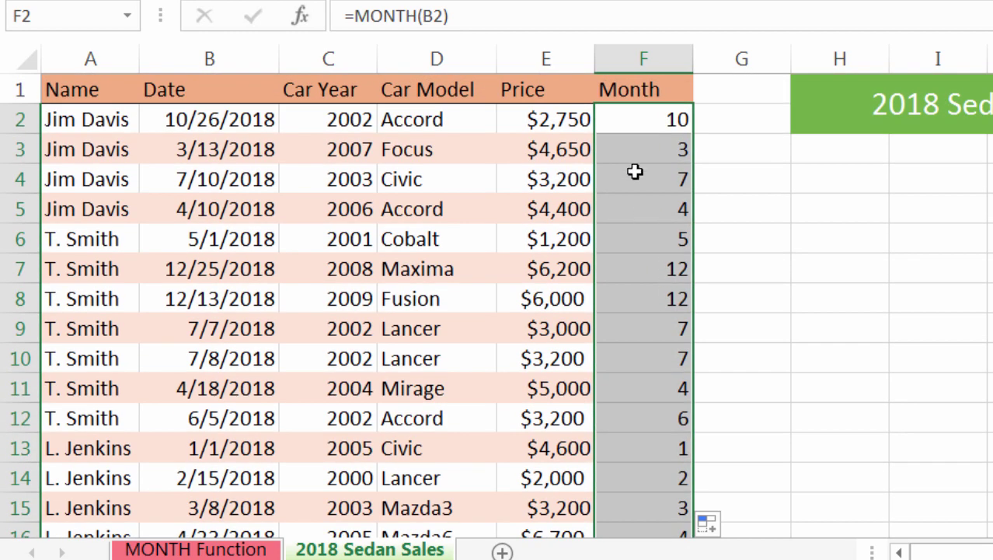
{"action": "left_click", "coordinate": [639, 122]}
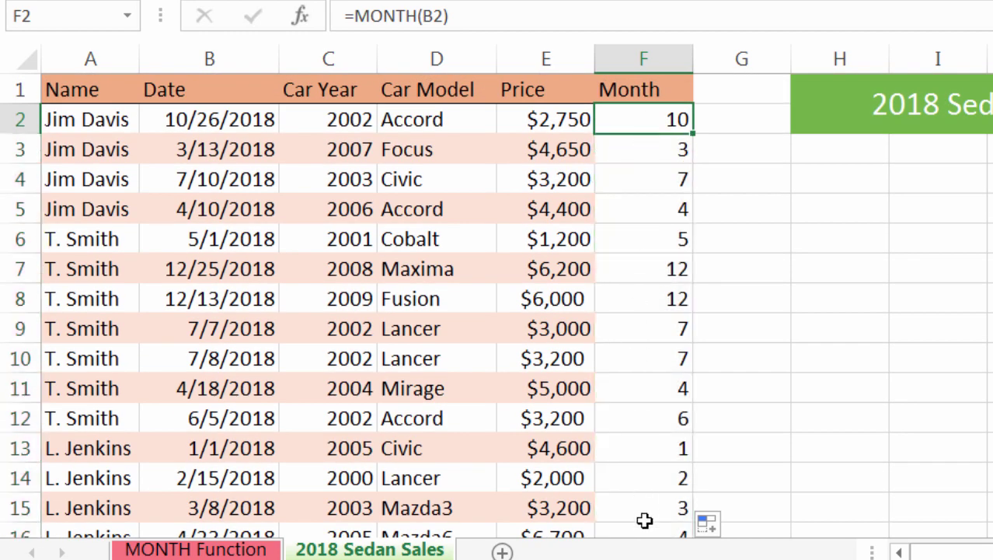
{"action": "scroll", "coordinate": [649, 361], "scroll_direction": "down", "scroll_amount": 1}
{"action": "scroll", "coordinate": [651, 233], "scroll_direction": "up", "scroll_amount": 1}
{"action": "scroll", "coordinate": [211, 100], "scroll_direction": "down", "scroll_amount": 1}
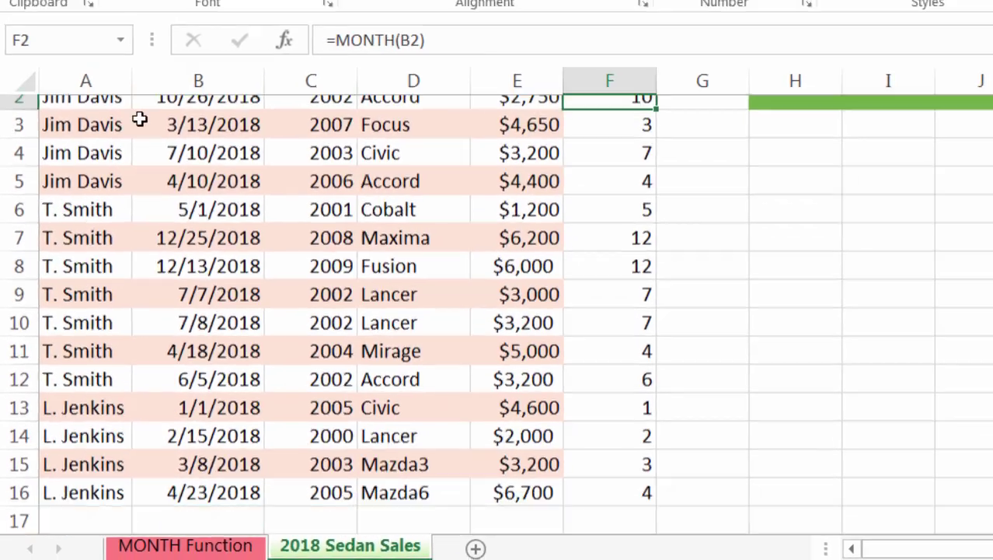
{"action": "scroll", "coordinate": [109, 93], "scroll_direction": "up", "scroll_amount": 1}
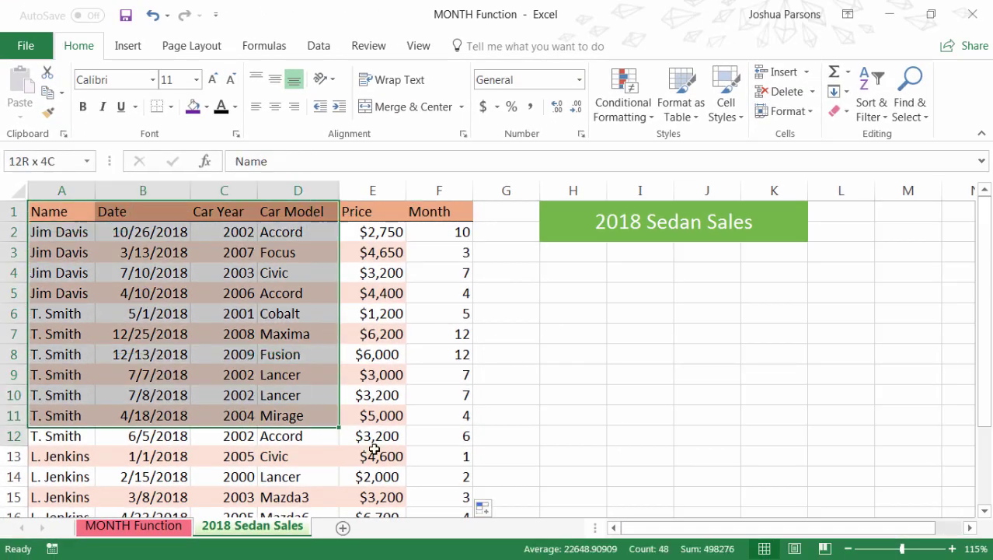
Format the sales range A1:F16 as a table with a light style and headers.
{"action": "left_click_drag", "start_coordinate": [374, 449], "coordinate": [435, 513]}
{"action": "scroll", "coordinate": [406, 395], "scroll_direction": "down", "scroll_amount": 2}
{"action": "scroll", "coordinate": [386, 350], "scroll_direction": "up", "scroll_amount": 2}
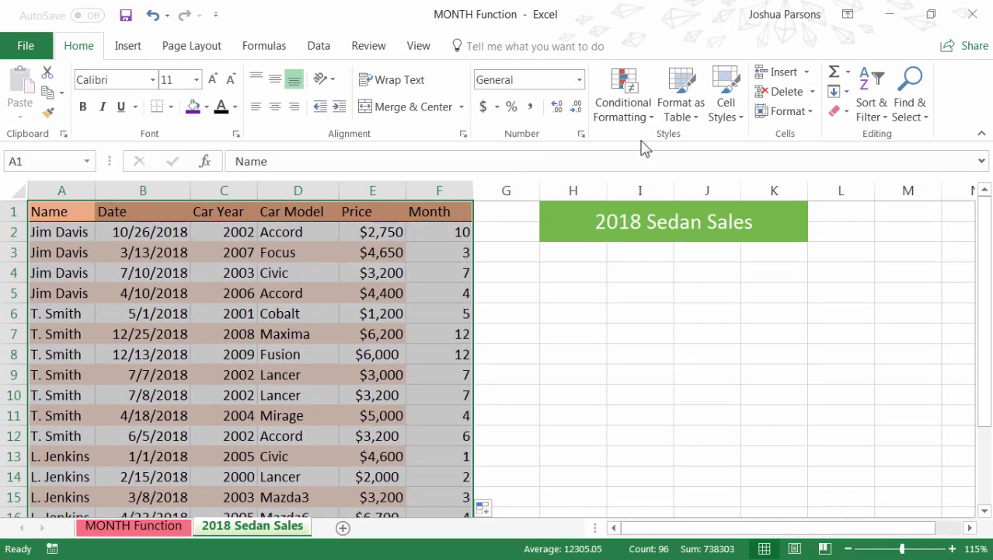
{"action": "left_click", "coordinate": [681, 124]}
{"action": "left_click", "coordinate": [694, 181]}
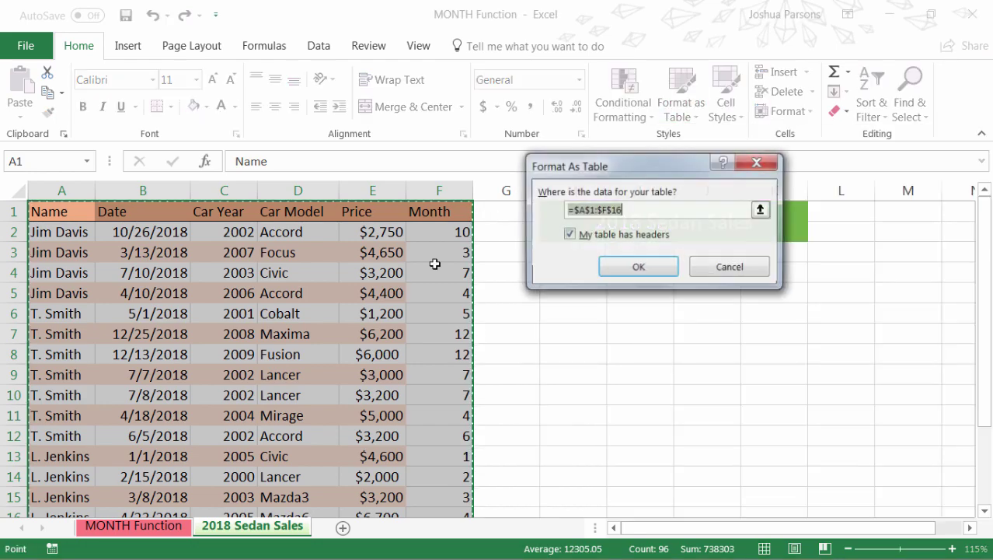
{"action": "left_click", "coordinate": [654, 271]}
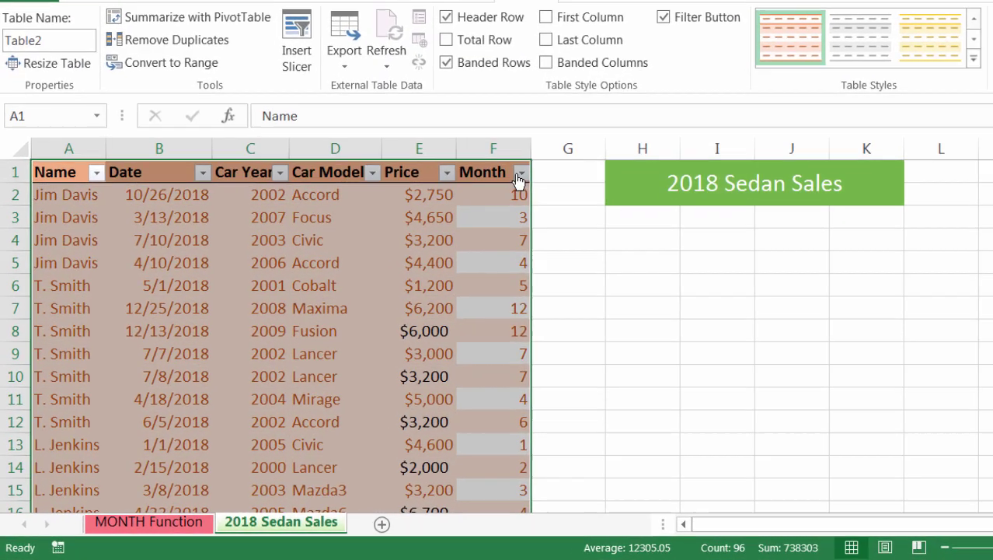
Filter the Month column to show only month 12 sales.
{"action": "left_click", "coordinate": [520, 174]}
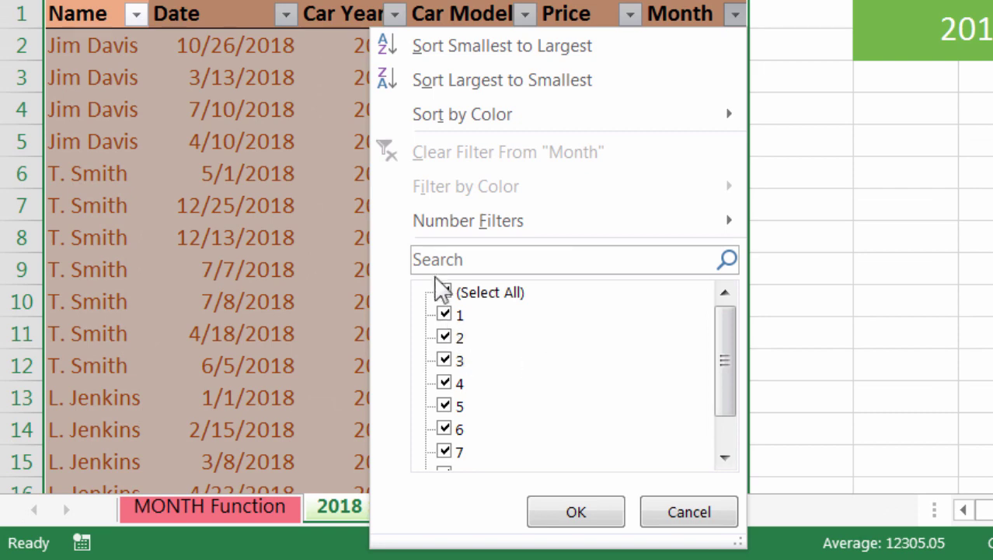
{"action": "left_click", "coordinate": [443, 293]}
{"action": "scroll", "coordinate": [435, 412], "scroll_direction": "down", "scroll_amount": 1}
{"action": "left_click", "coordinate": [444, 451]}
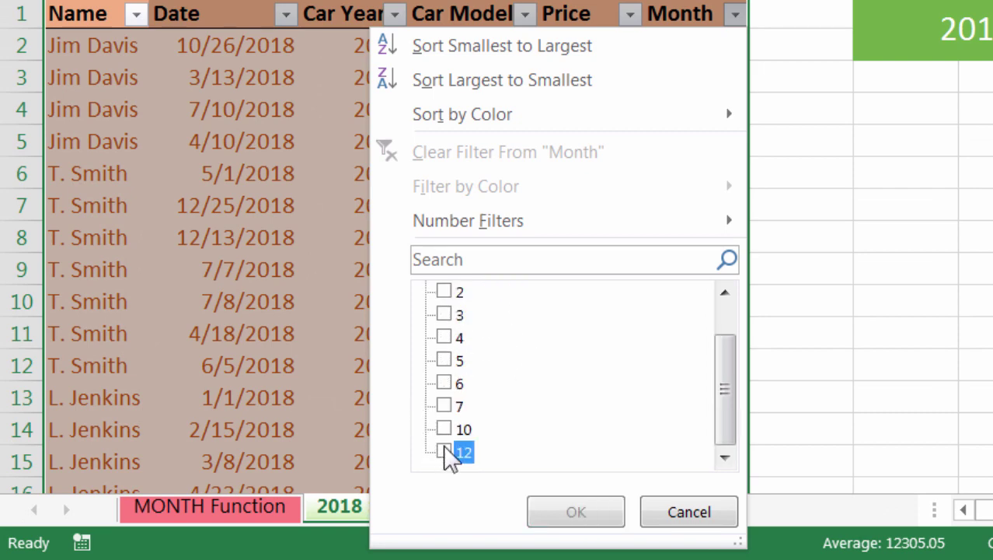
{"action": "left_click", "coordinate": [575, 513]}
{"action": "left_click", "coordinate": [501, 138]}
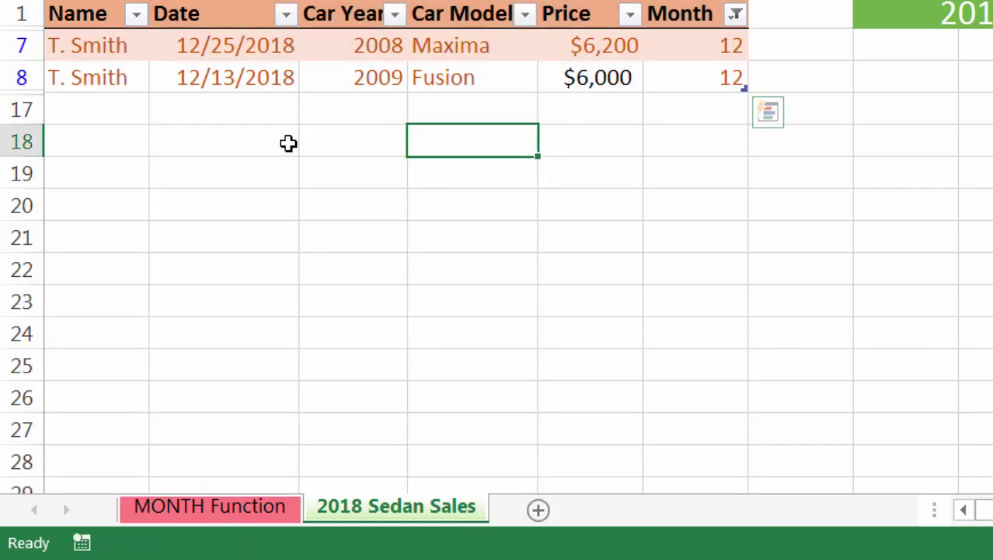
{"action": "left_click", "coordinate": [121, 110]}
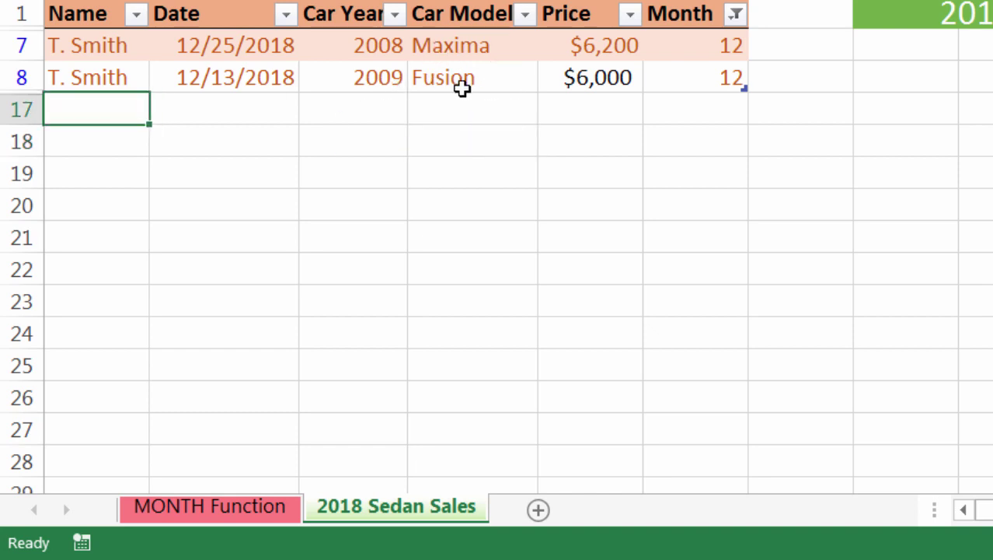
Filter the Month column to months 7, 10 and 12, excluding months 1–6.
{"action": "left_click", "coordinate": [736, 14]}
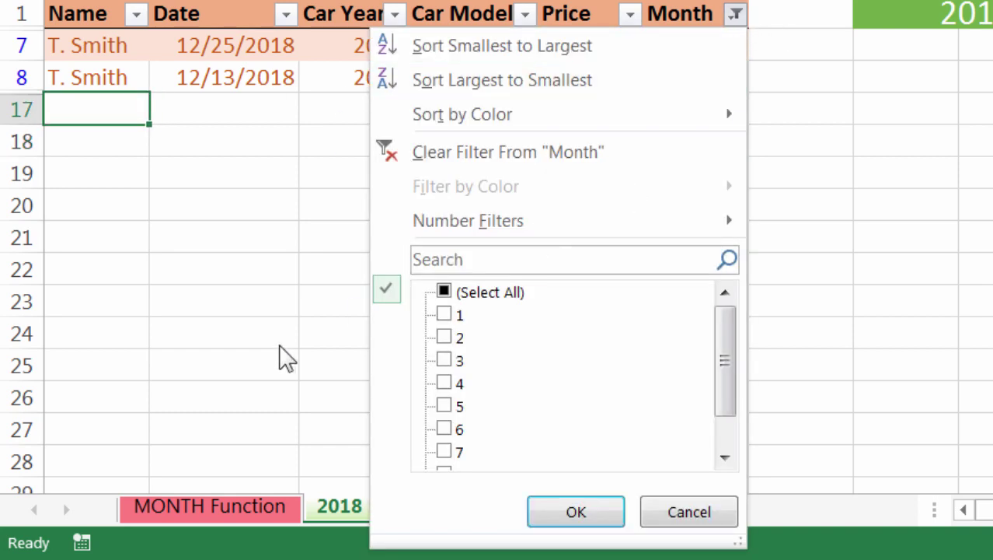
{"action": "left_click", "coordinate": [445, 292]}
{"action": "left_click", "coordinate": [444, 314]}
{"action": "left_click", "coordinate": [444, 337]}
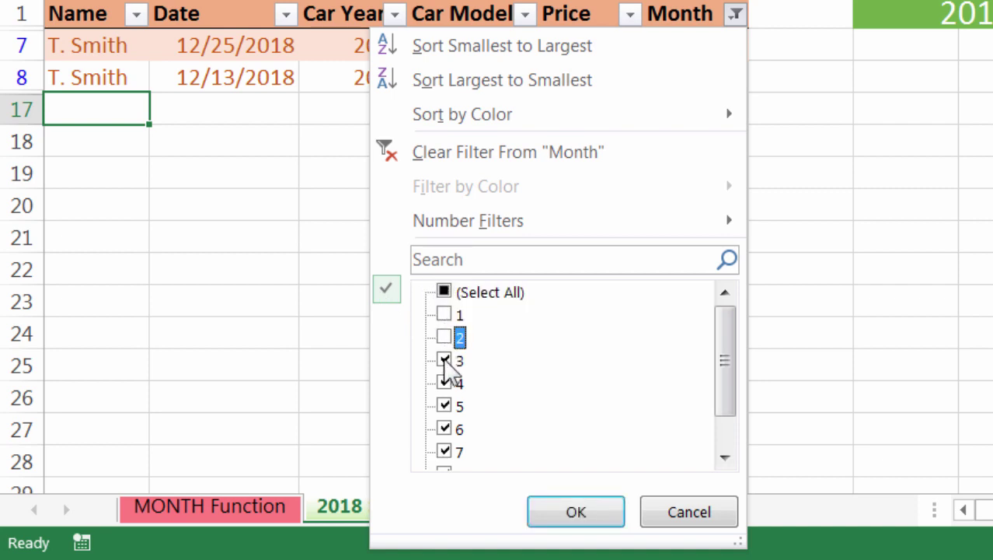
{"action": "left_click", "coordinate": [444, 360]}
{"action": "left_click", "coordinate": [444, 382]}
{"action": "left_click", "coordinate": [443, 406]}
{"action": "left_click", "coordinate": [443, 428]}
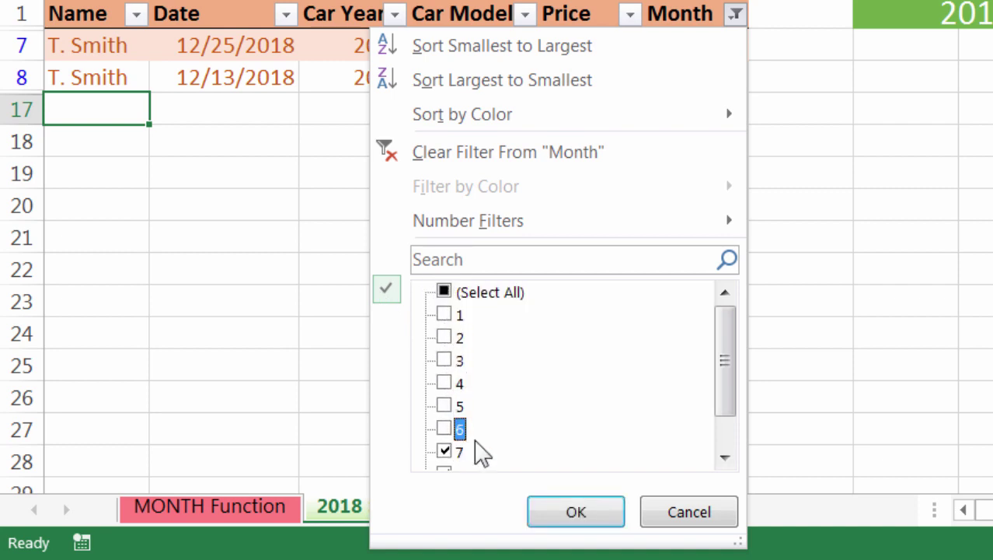
{"action": "left_click", "coordinate": [563, 520]}
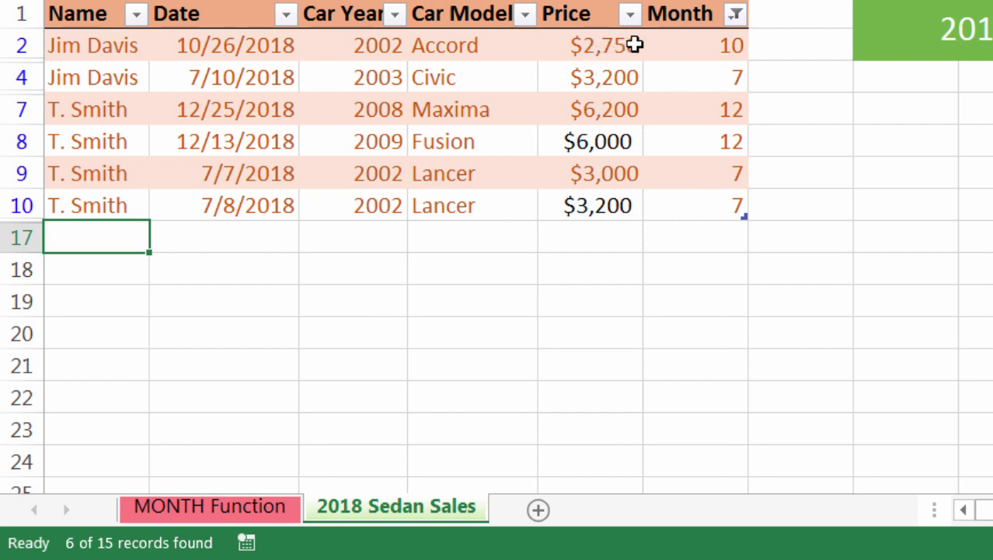
Remove month 7 from the Month filter, leaving months 10 and 12.
{"action": "left_click", "coordinate": [734, 18]}
{"action": "left_click", "coordinate": [445, 452]}
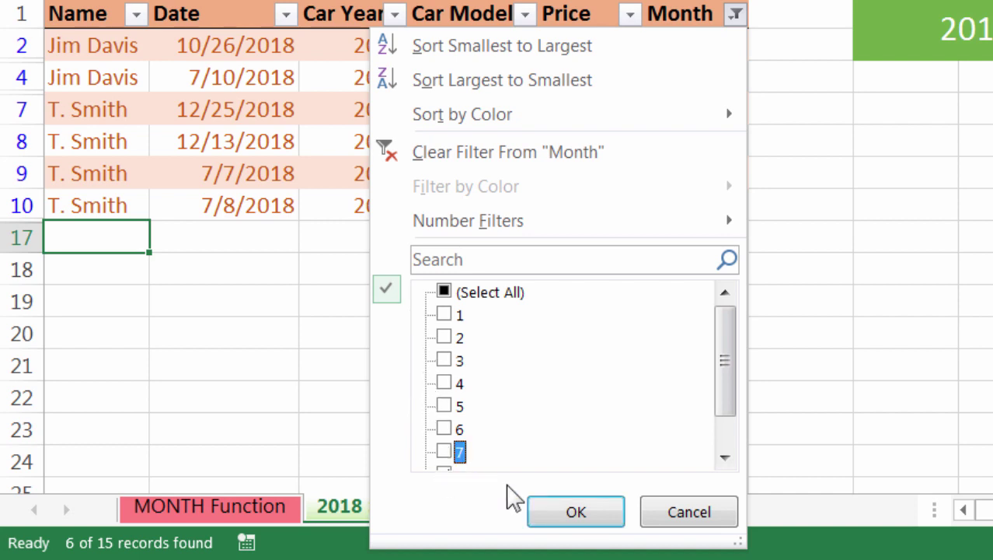
{"action": "left_click", "coordinate": [559, 509]}
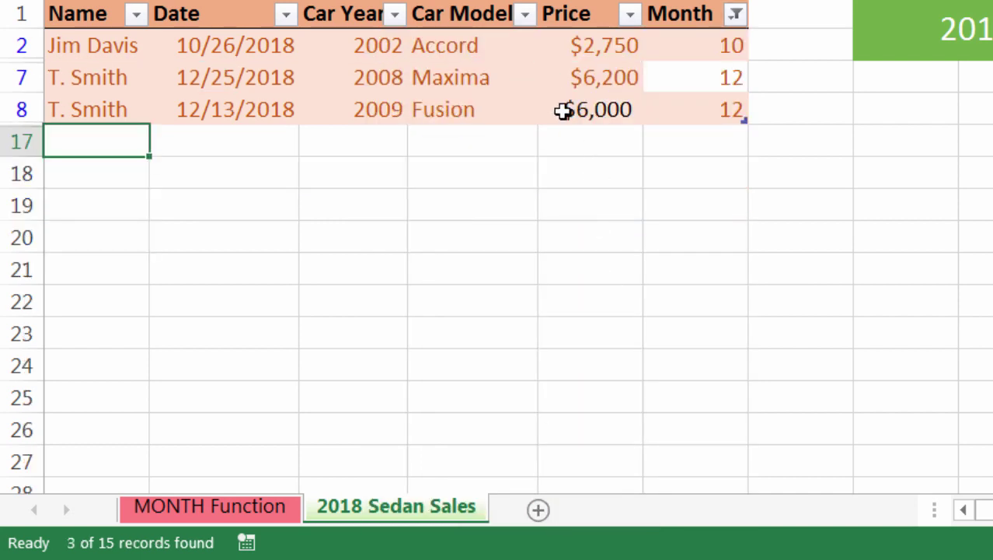